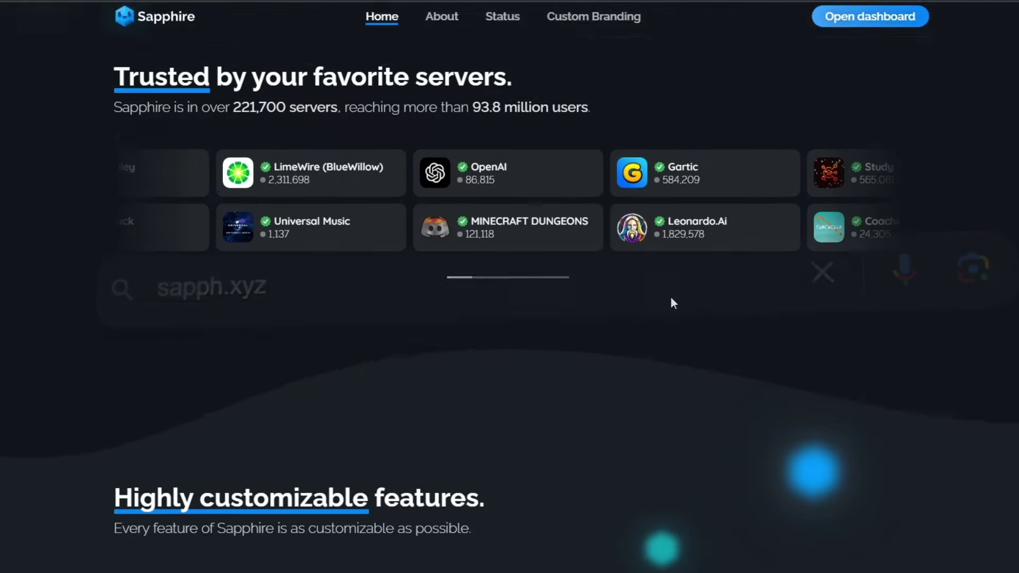
Step: Open the Sapphire dashboard and choose Test Server as the server to add the bot to
scroll(674, 303, up, 6)
click(440, 204)
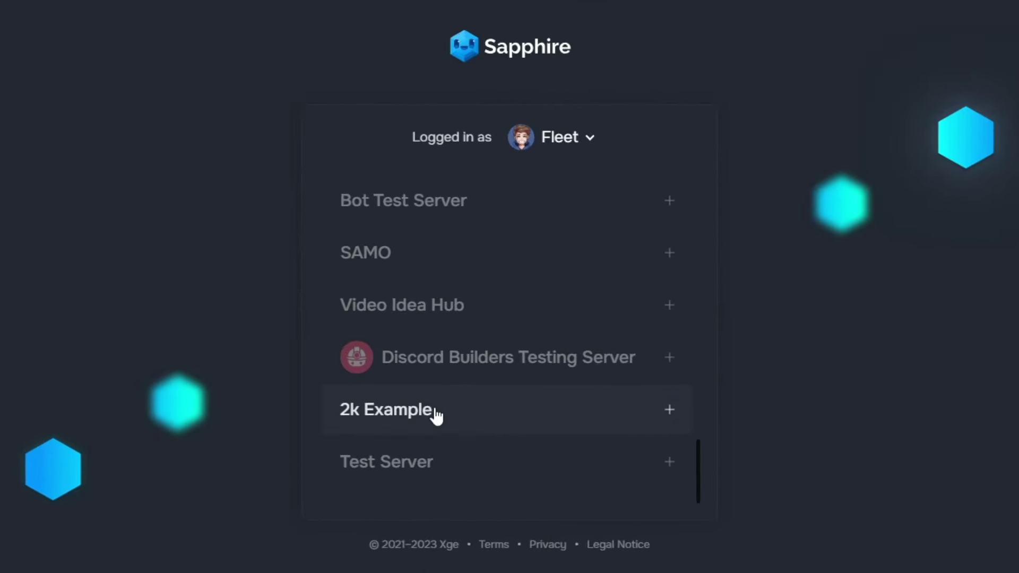
click(445, 463)
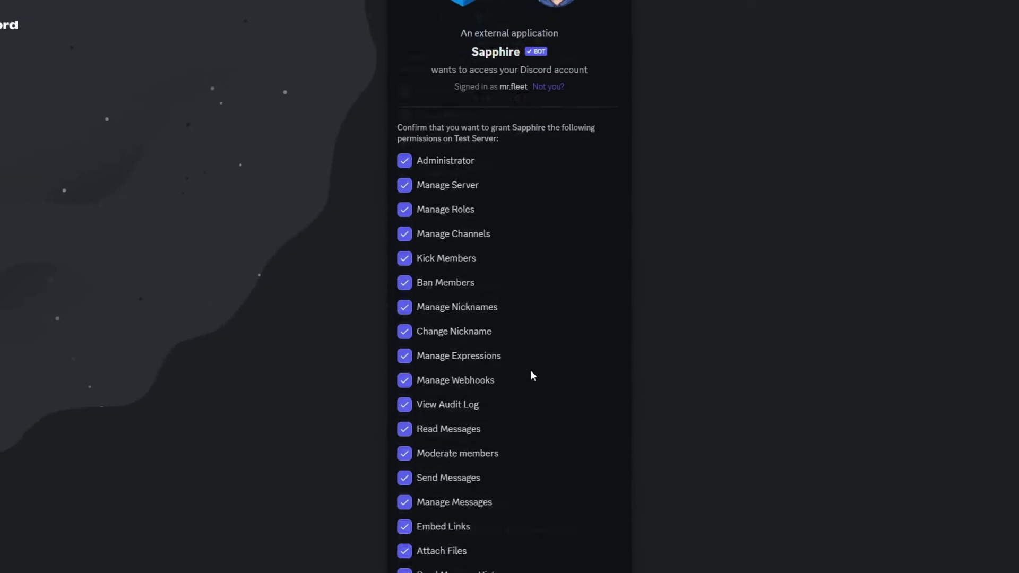
Step: Authorise Sapphire on Test Server with all requested permissions and complete the human verification
scroll(529, 371, down, 5)
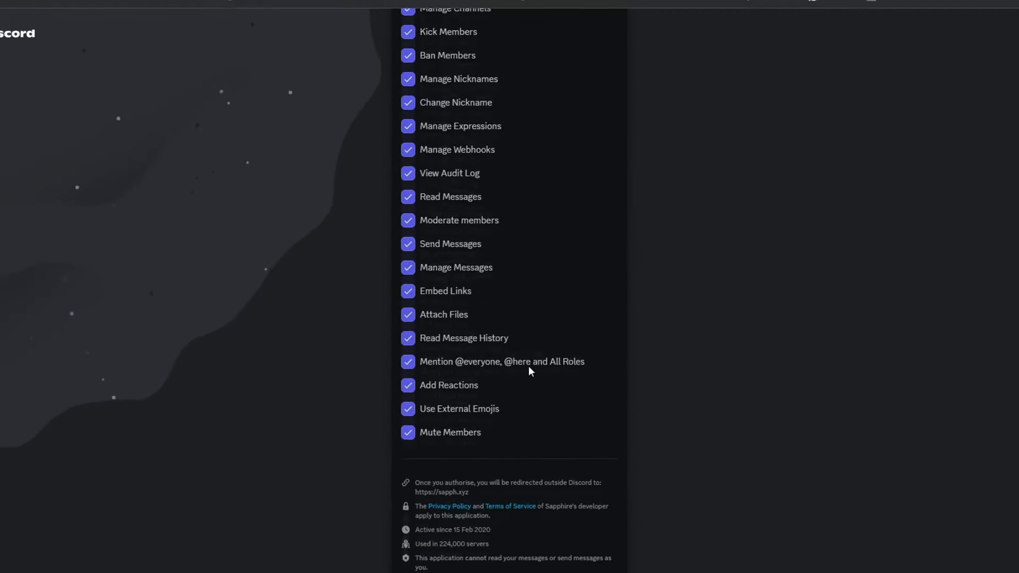
scroll(531, 355, up, 3)
scroll(578, 327, down, 5)
click(707, 527)
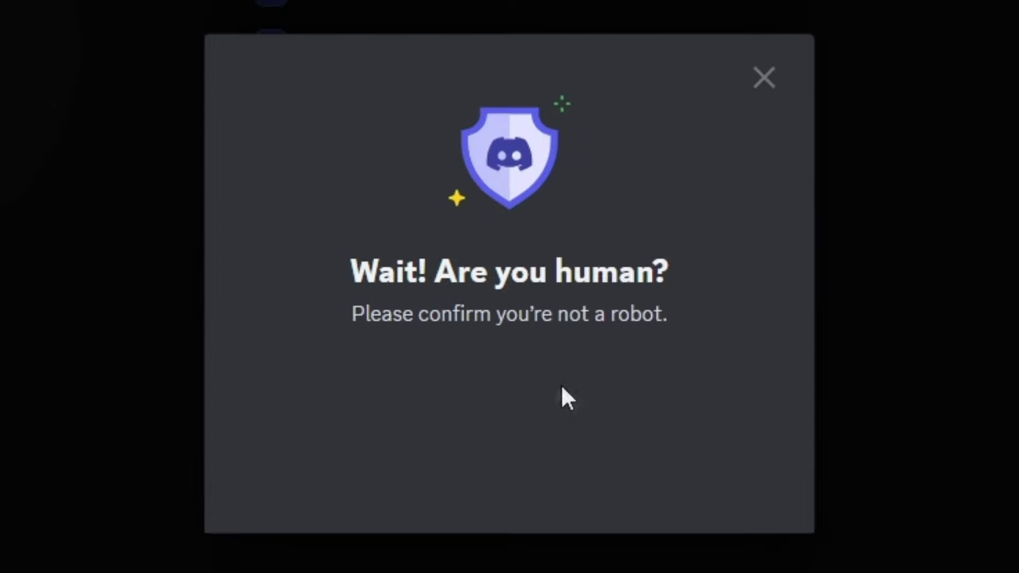
click(340, 414)
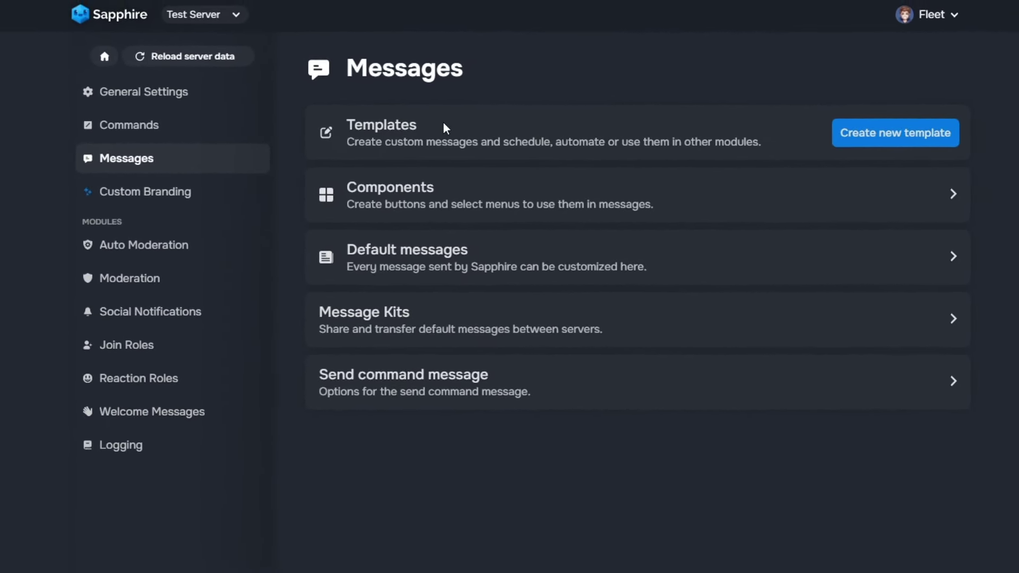
Step: Create a new message template named "home page"
click(921, 142)
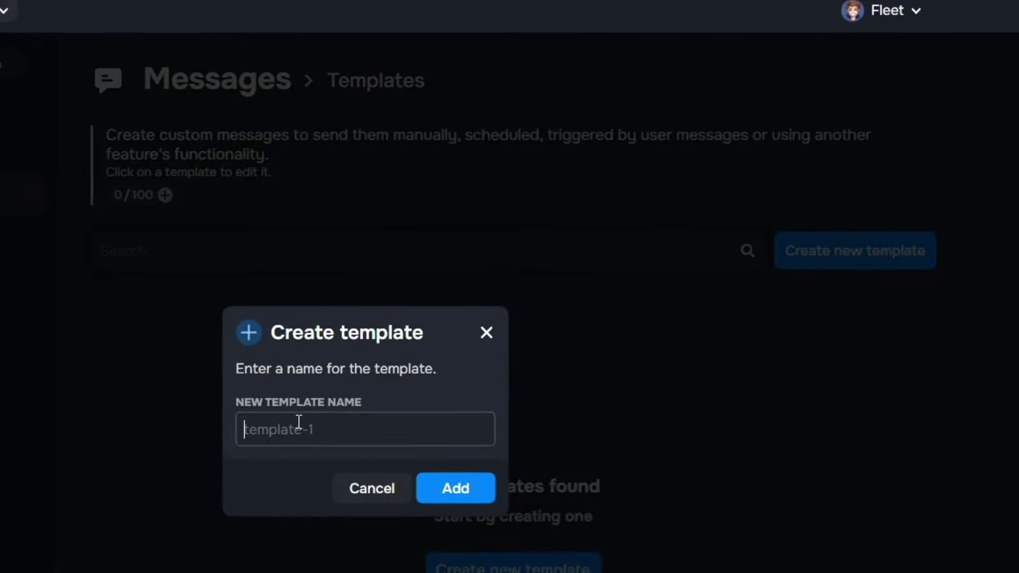
text(home page)
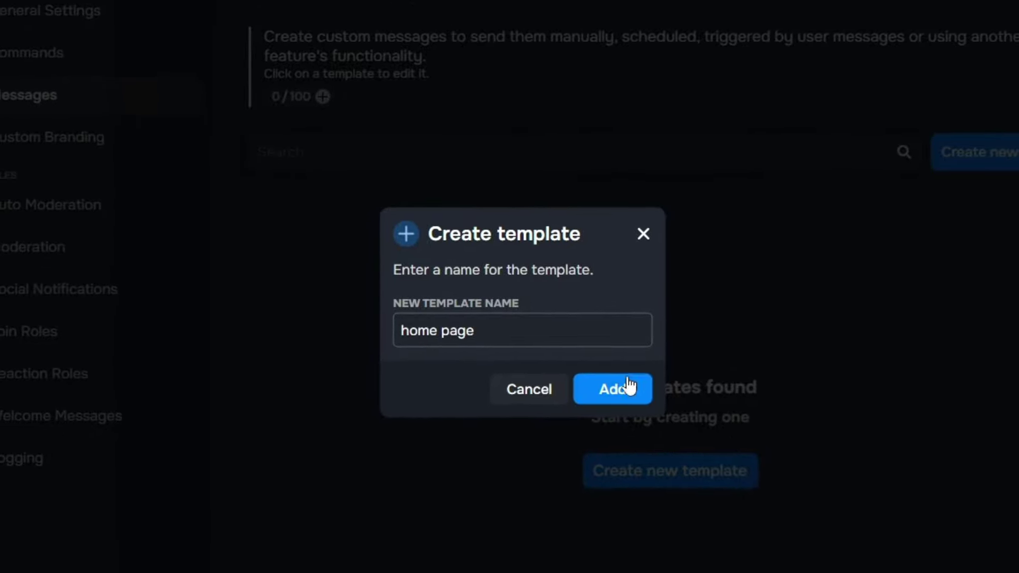
click(629, 386)
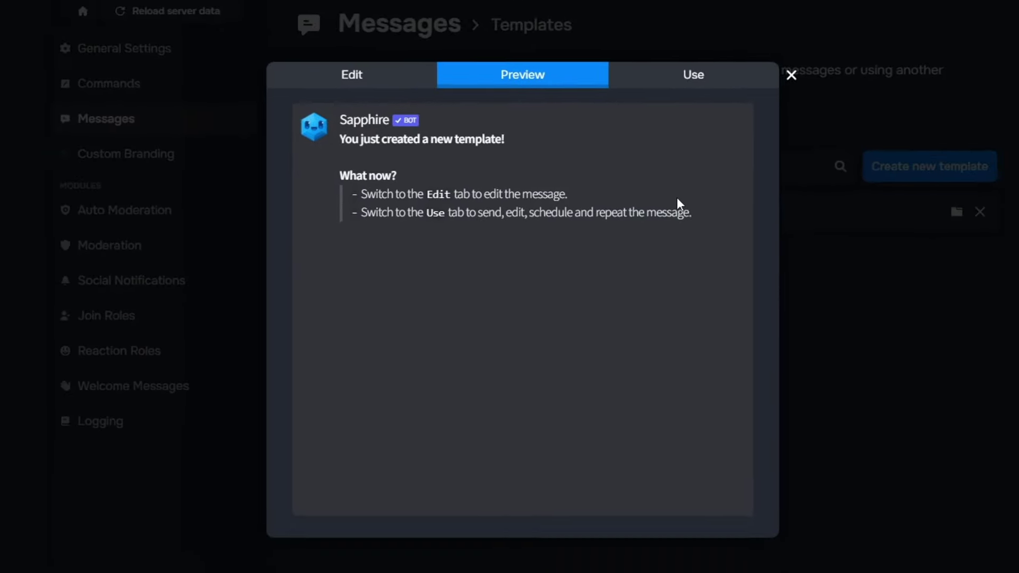
Step: Delete all default message content from the home page template
click(414, 89)
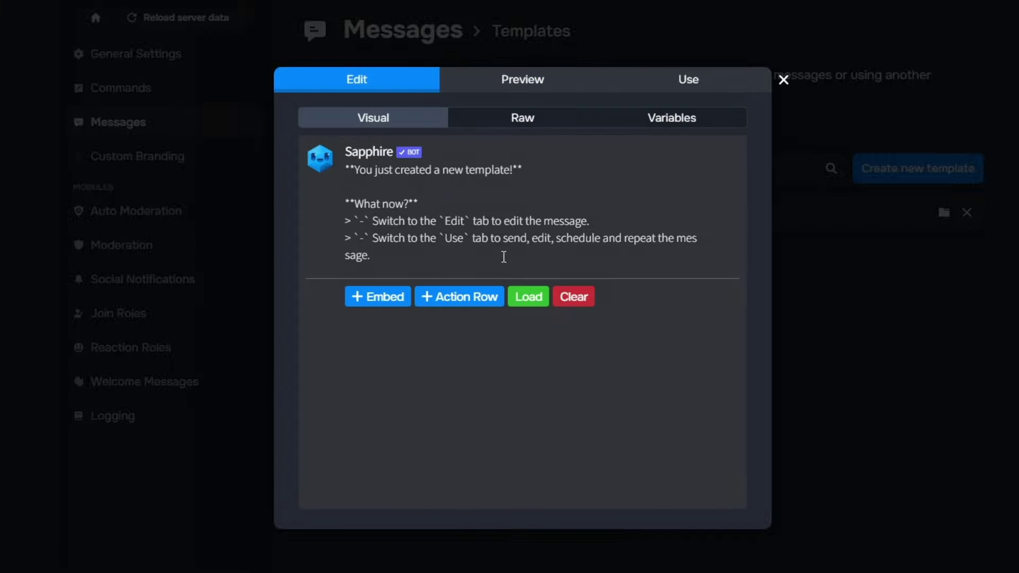
drag(503, 255, 376, 188)
drag(376, 188, 488, 217)
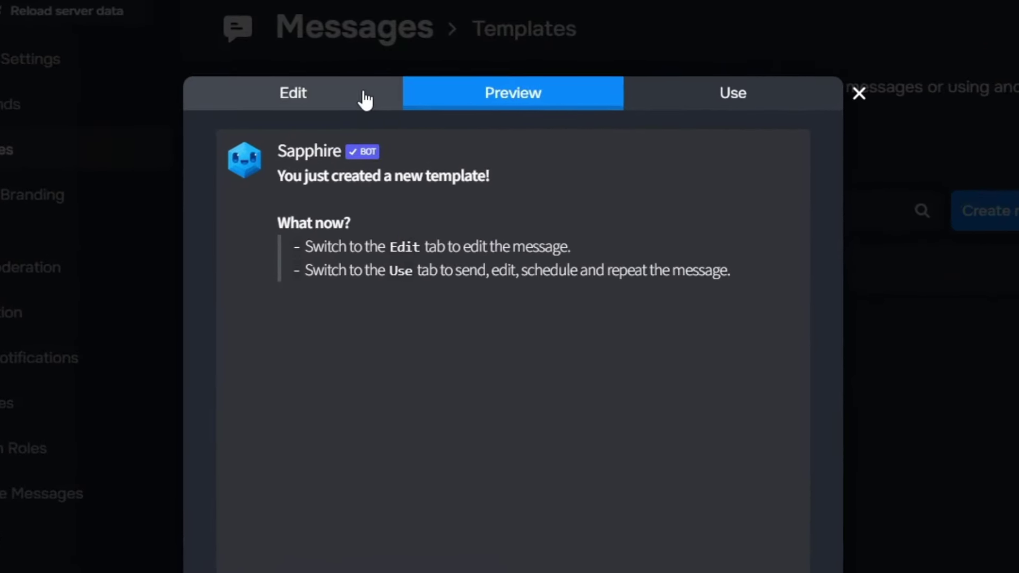
click(357, 79)
click(441, 258)
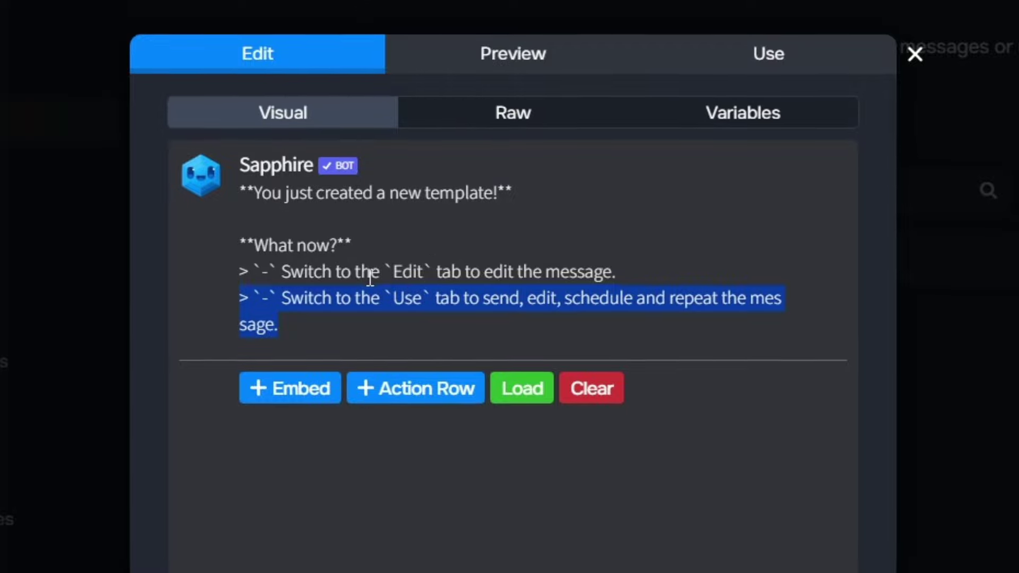
key(BackSpace)
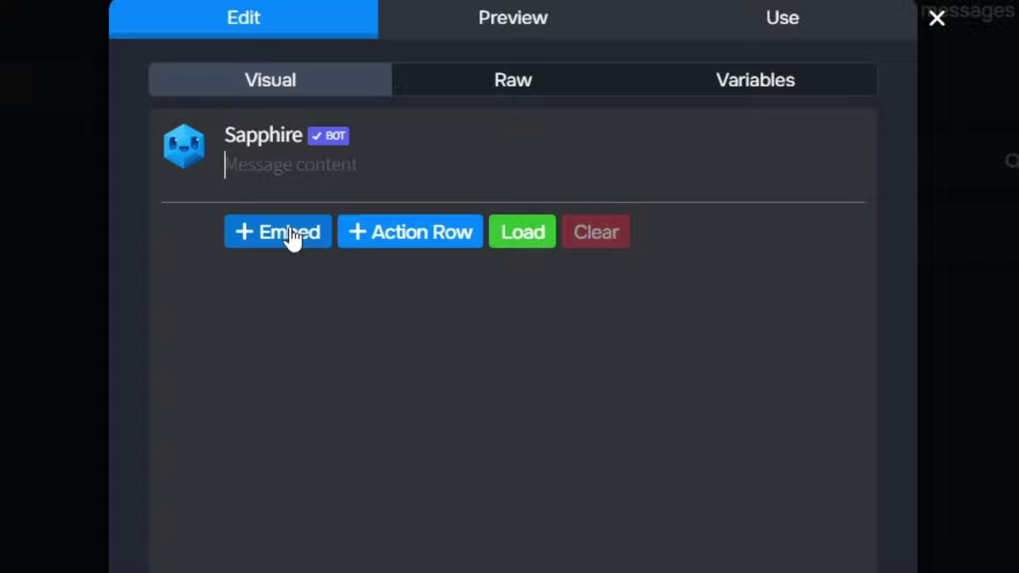
Step: Add an embed with the title "Embed Title" and the description "Embed description"
click(321, 248)
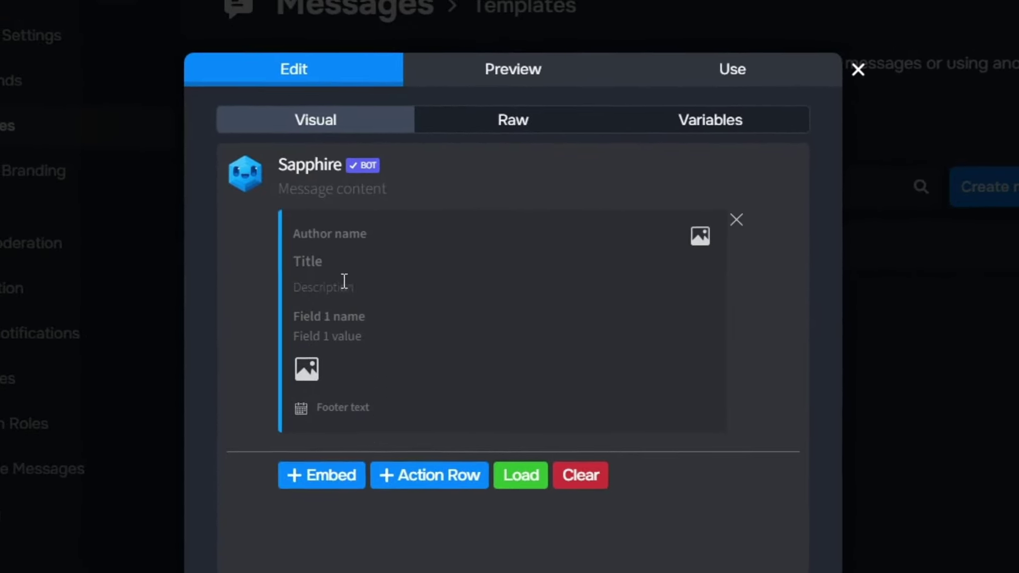
click(361, 262)
text(Embed )
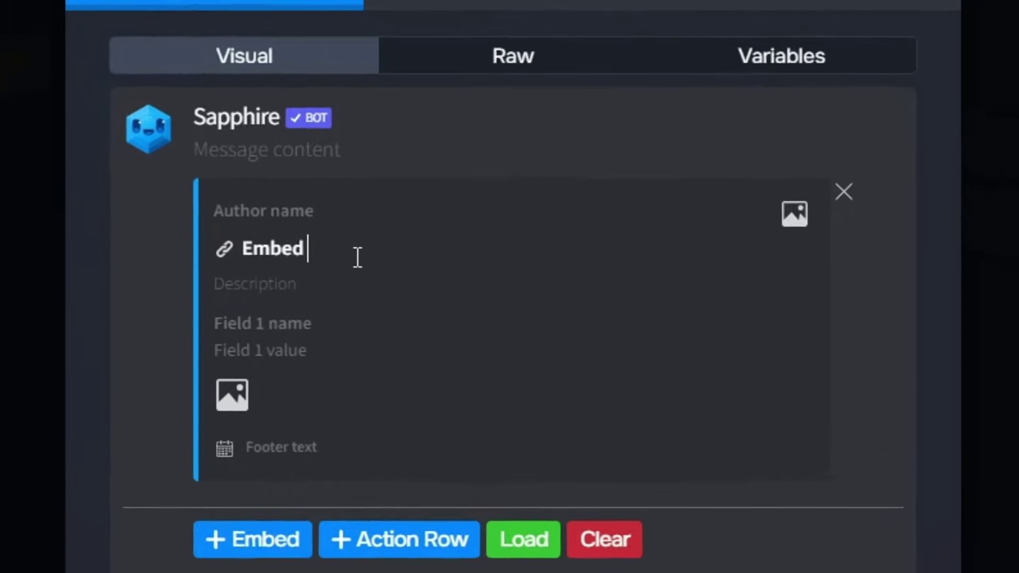
text(Title)
key(Tab)
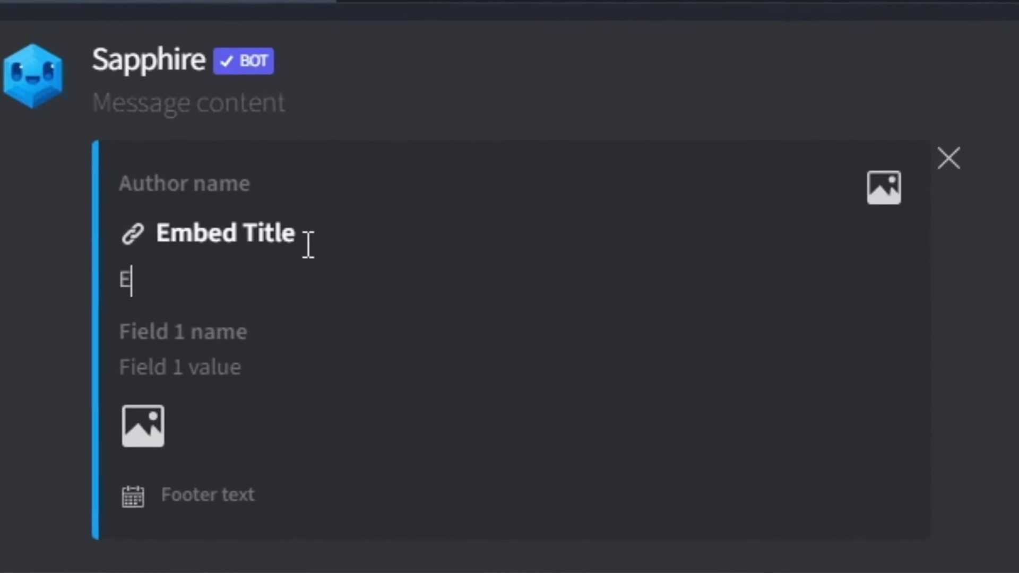
text(Embed description)
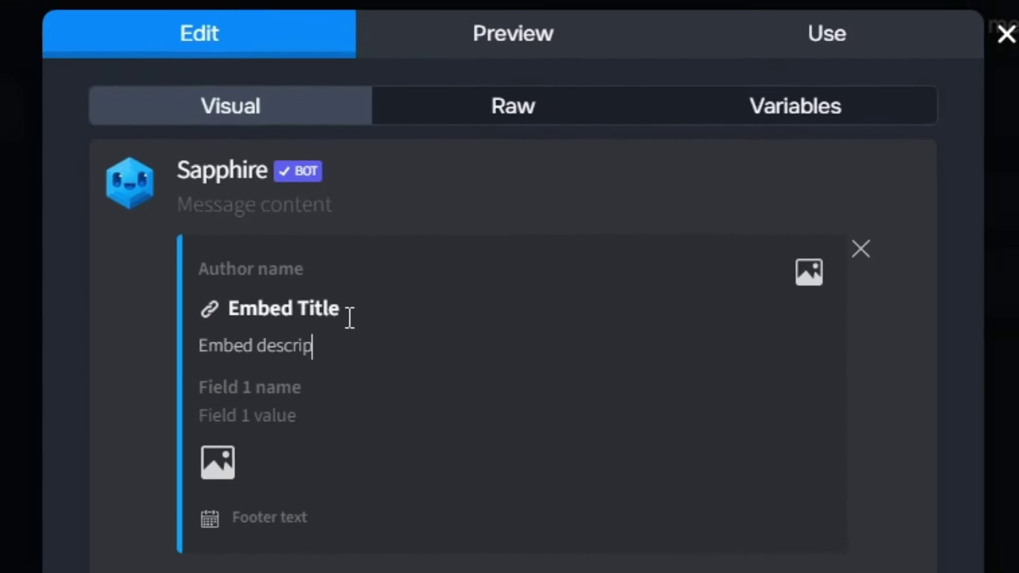
Step: Preview the embed message, then return to editing and open the embed's color setting
click(404, 72)
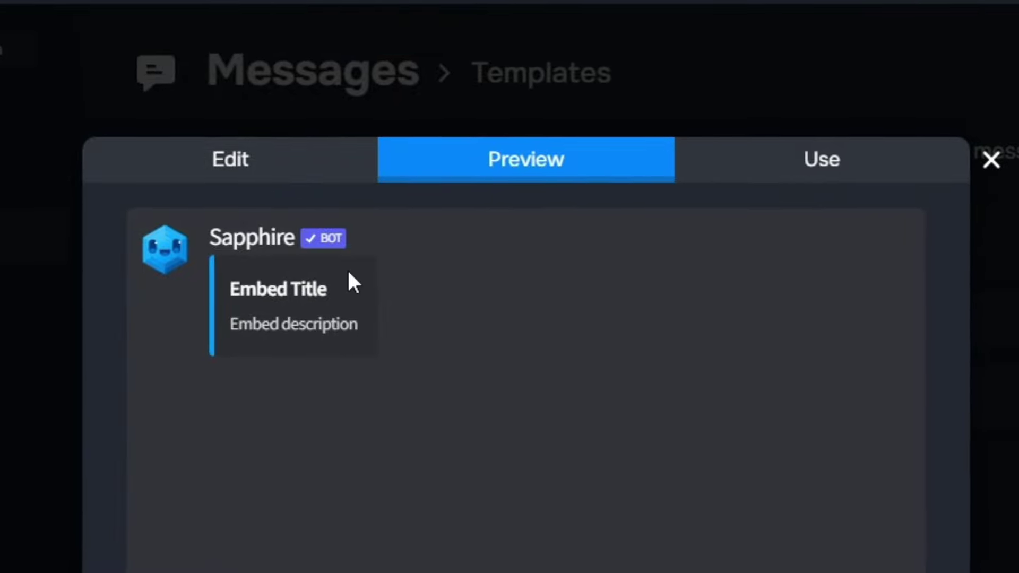
click(335, 166)
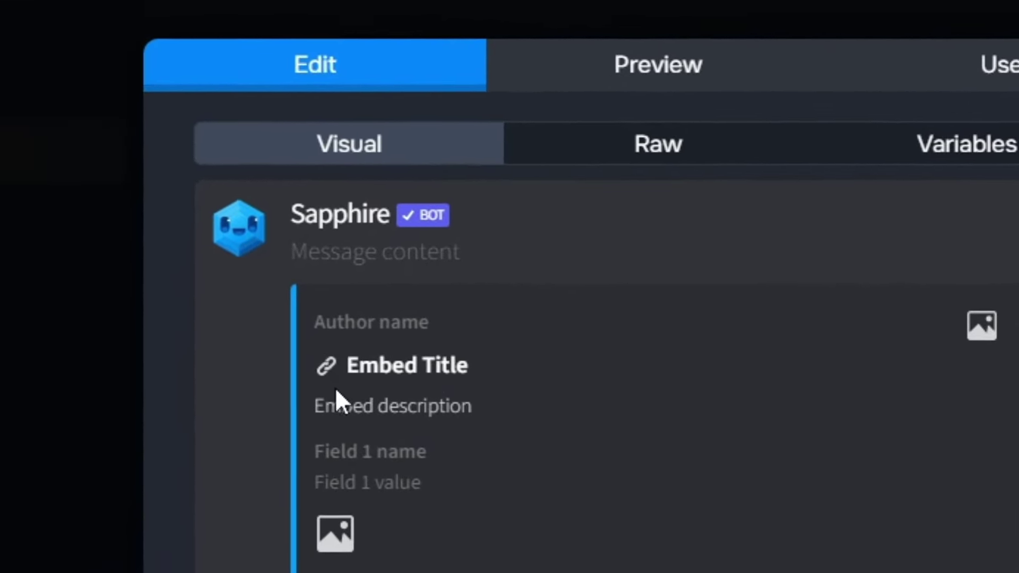
click(295, 427)
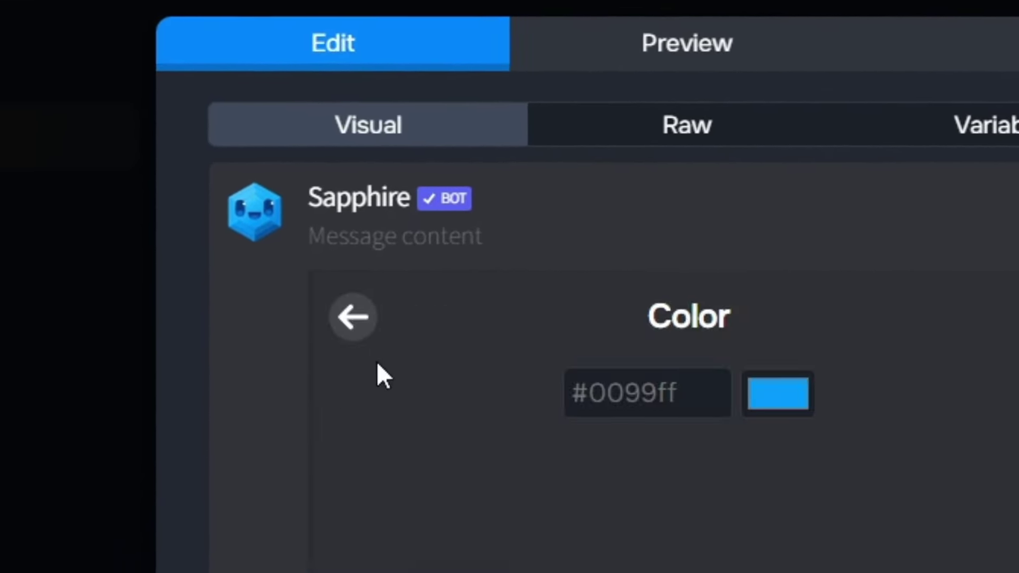
text(#ffffff)
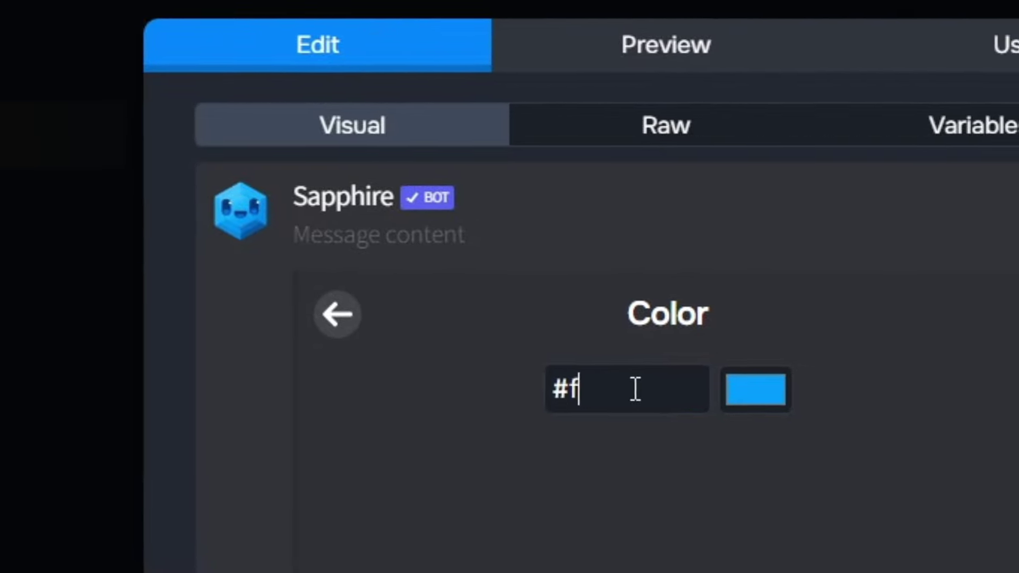
key(BackSpace)
key(BackSpace)
key(BackSpace)
key(BackSpace)
key(BackSpace)
key(BackSpace)
key(BackSpace)
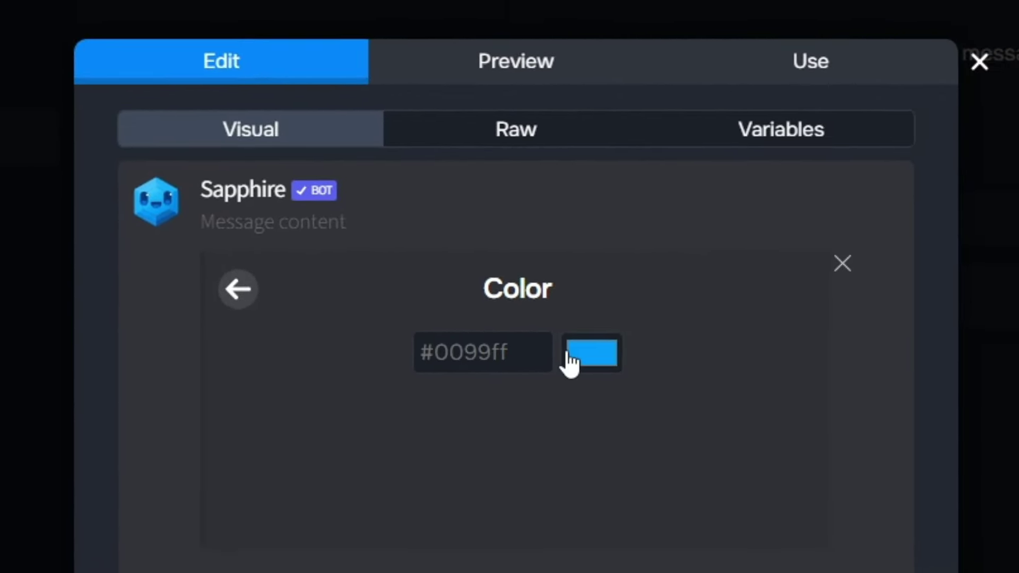
Step: Set the embed color to #2f3136 by sampling the embed's dark background, then preview the message and close the template
click(606, 372)
click(803, 436)
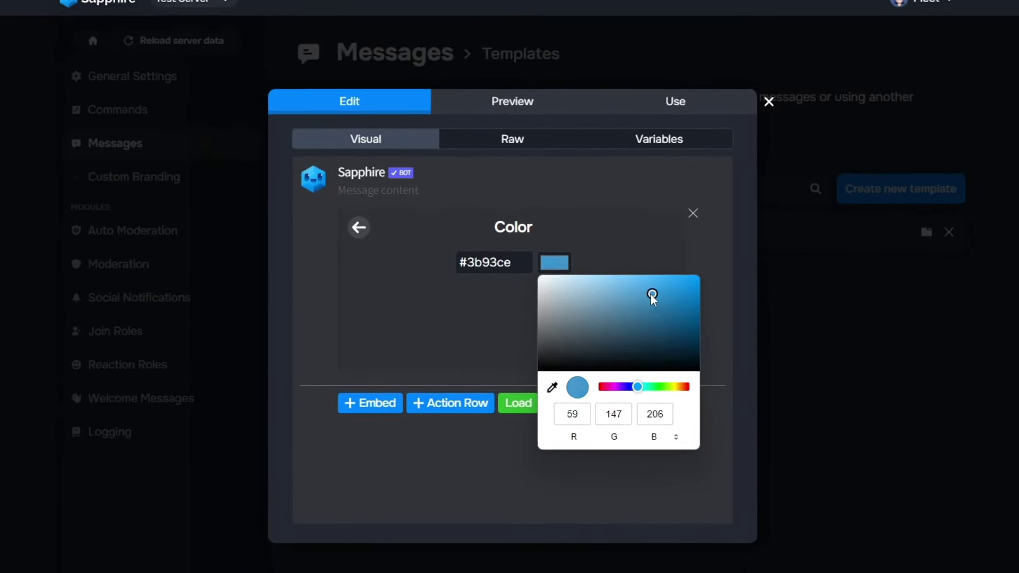
drag(650, 294, 594, 291)
click(552, 387)
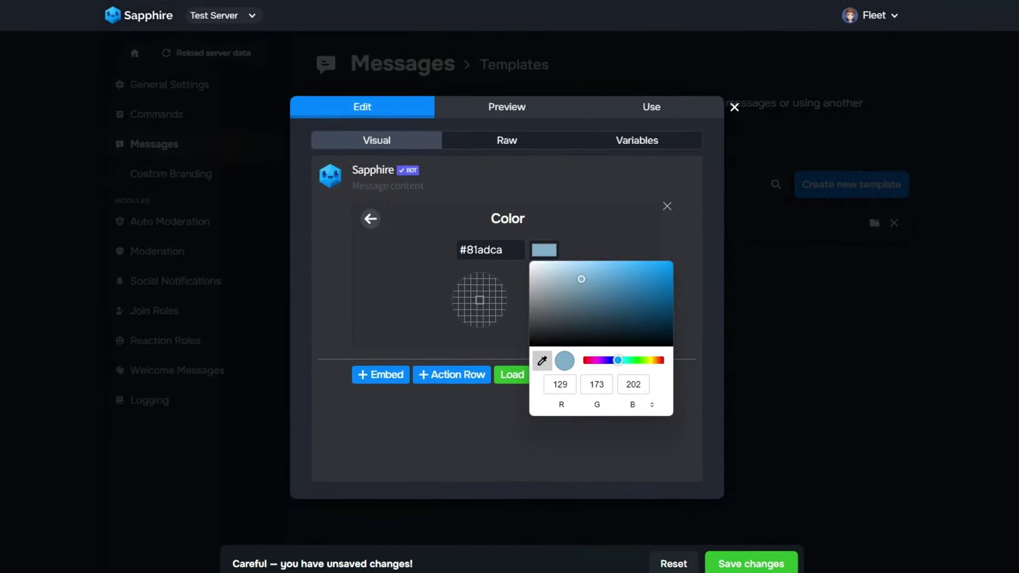
click(479, 298)
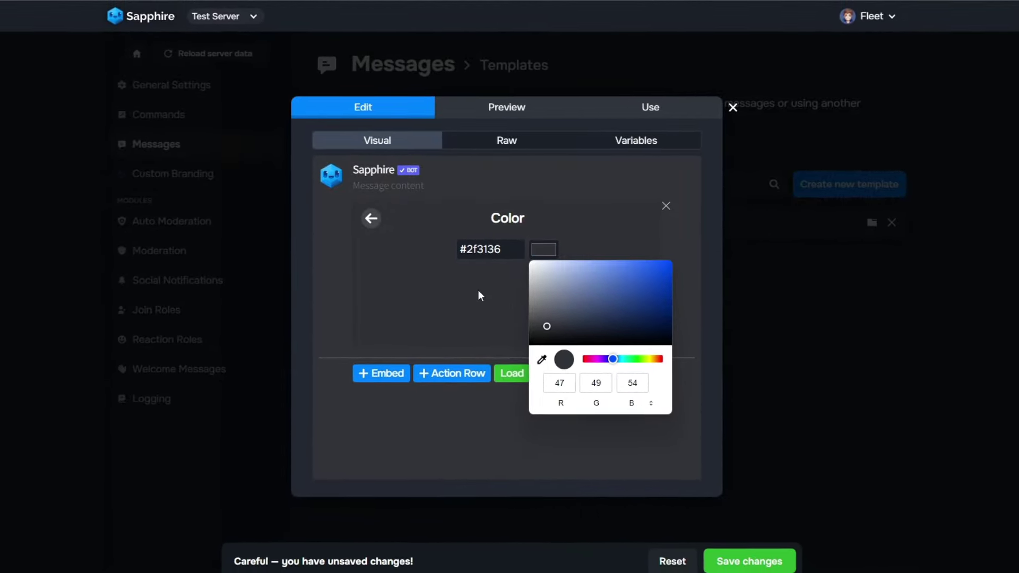
click(507, 107)
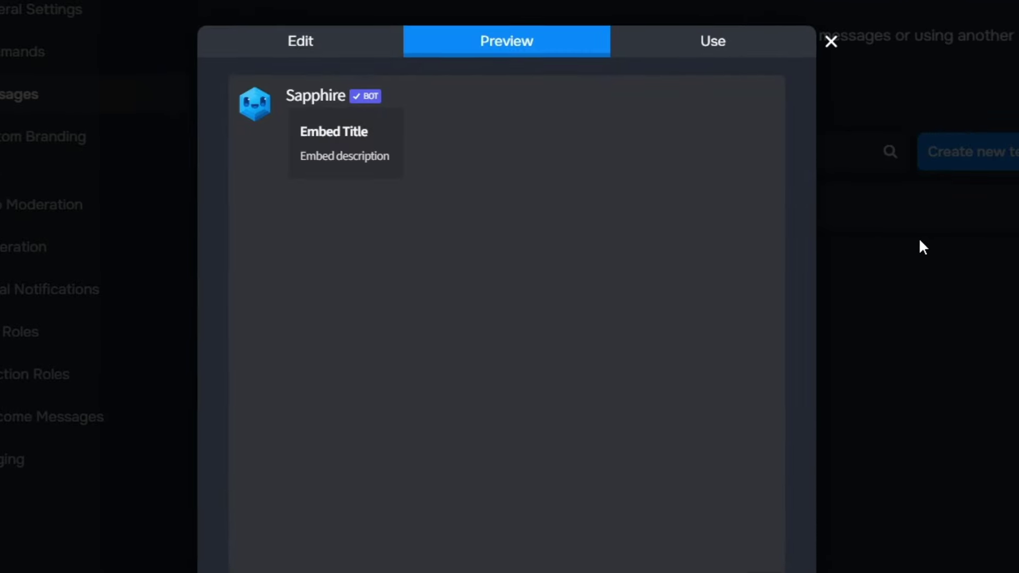
click(796, 247)
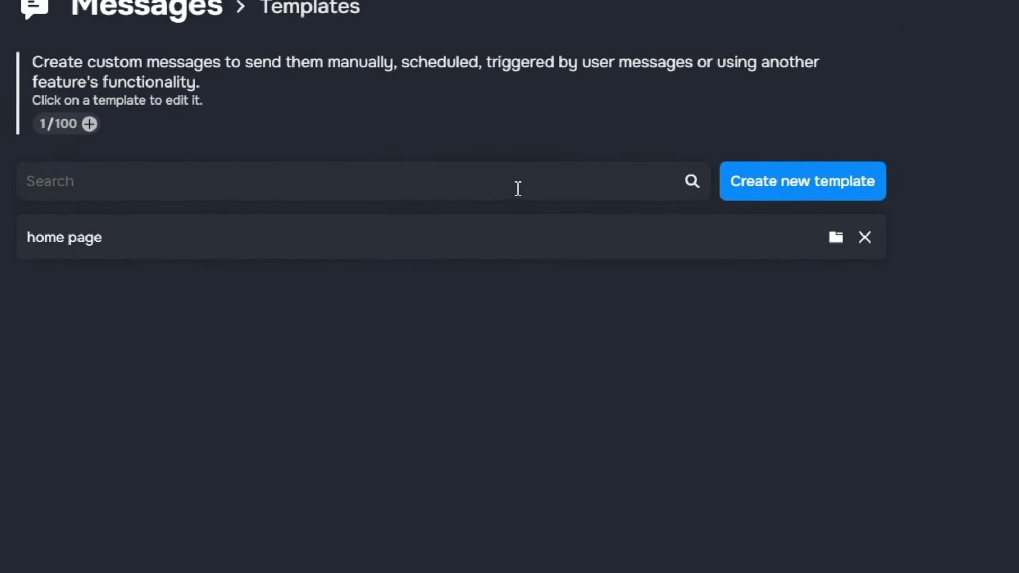
Step: Create a second message template named "template 2"
click(688, 163)
click(783, 204)
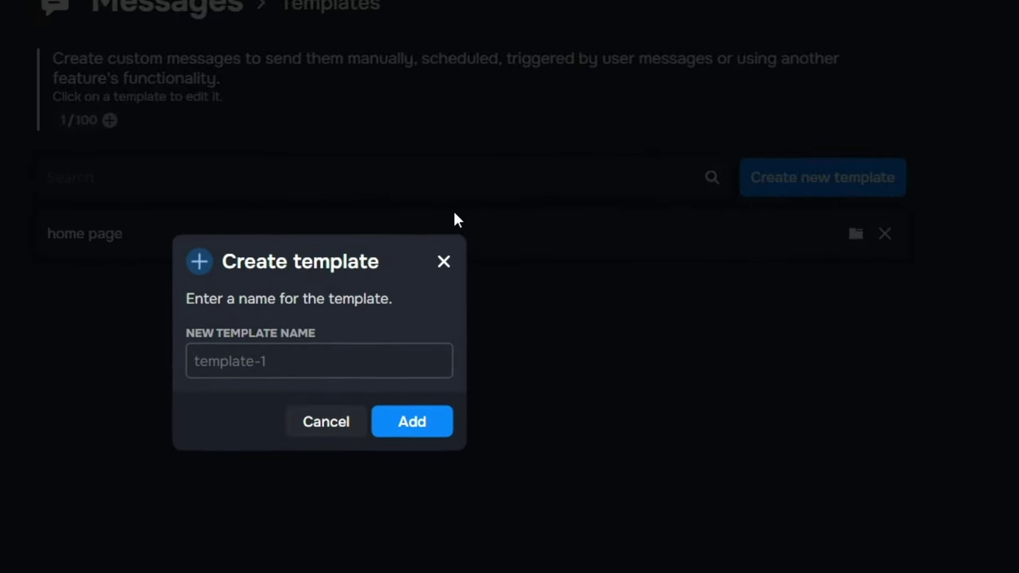
text(template 2)
key(Return)
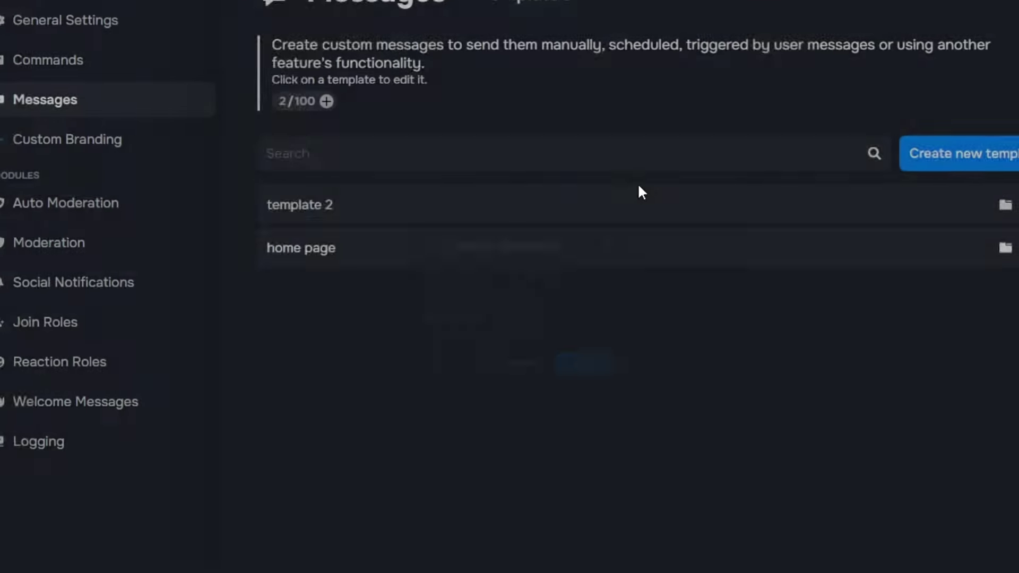
Step: Load the home page template's embed message into template 2, preview it, and close the editor
click(365, 50)
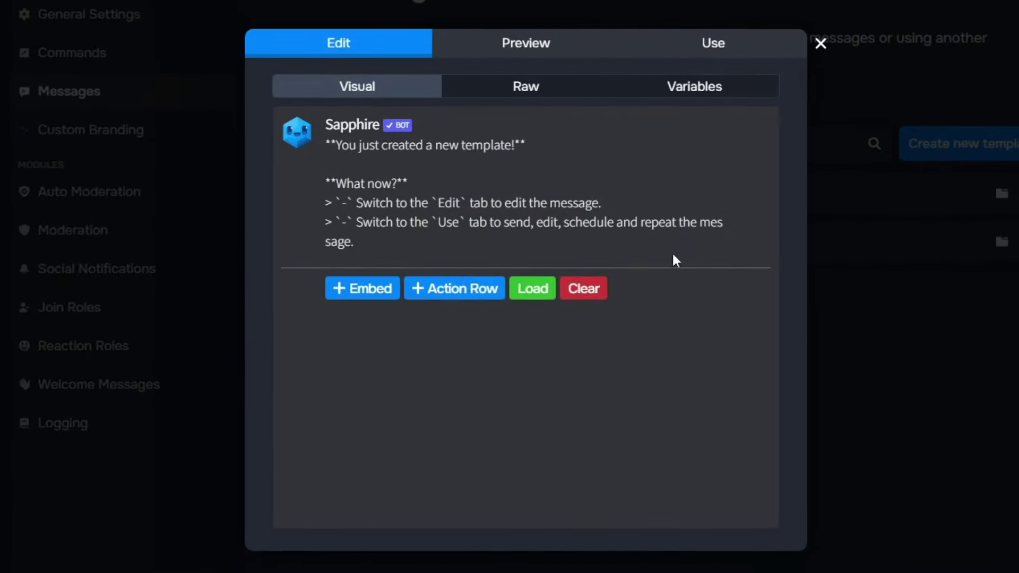
click(541, 296)
click(451, 251)
click(432, 295)
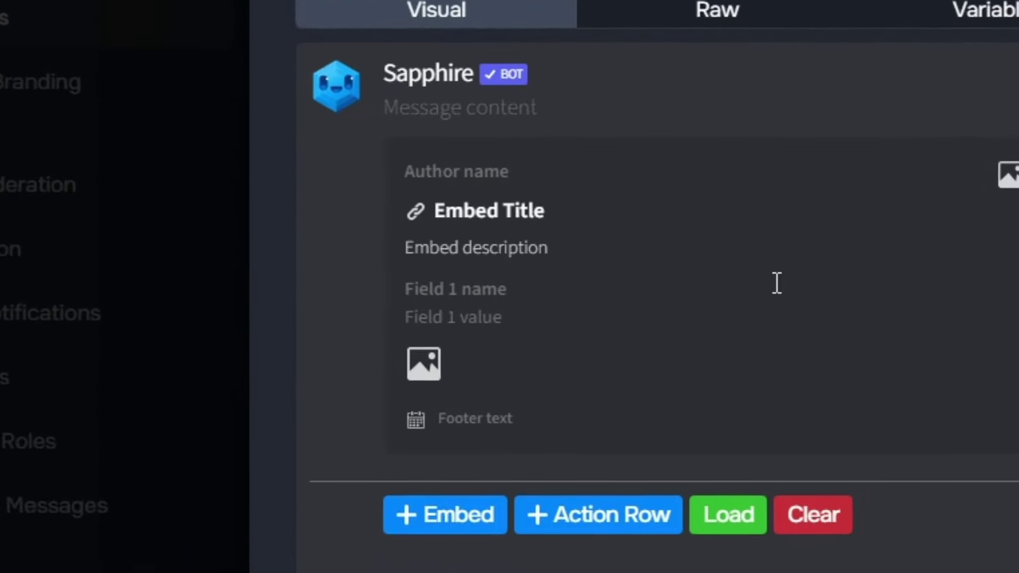
click(509, 3)
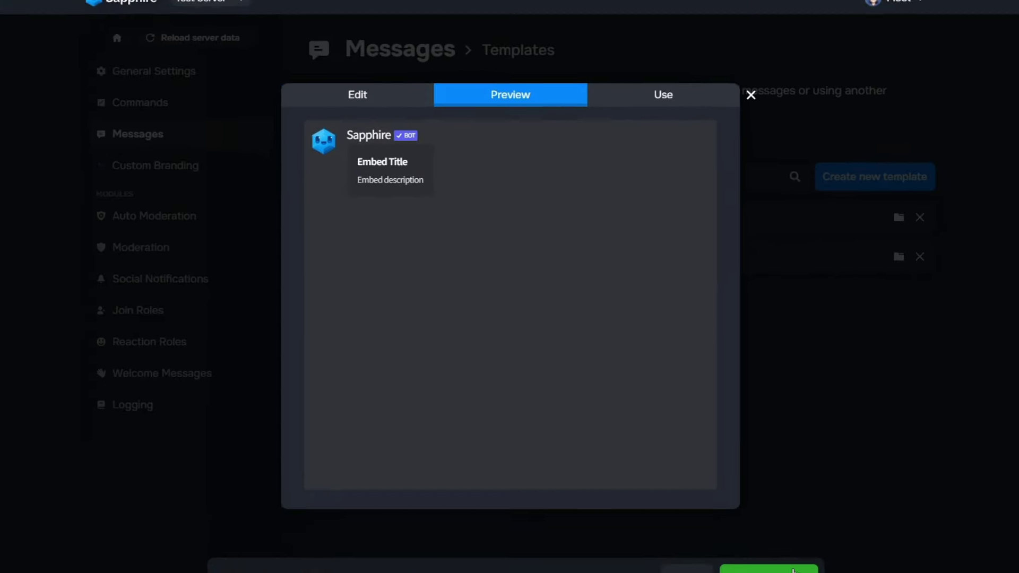
click(764, 336)
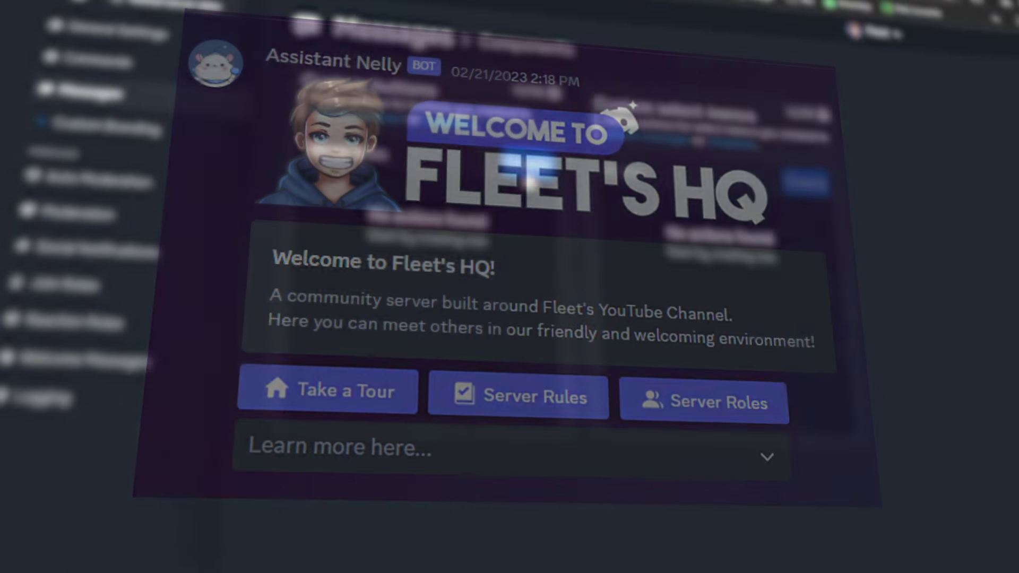
Step: Browse the actions available for the Server rules custom button, such as the Send message action
click(391, 205)
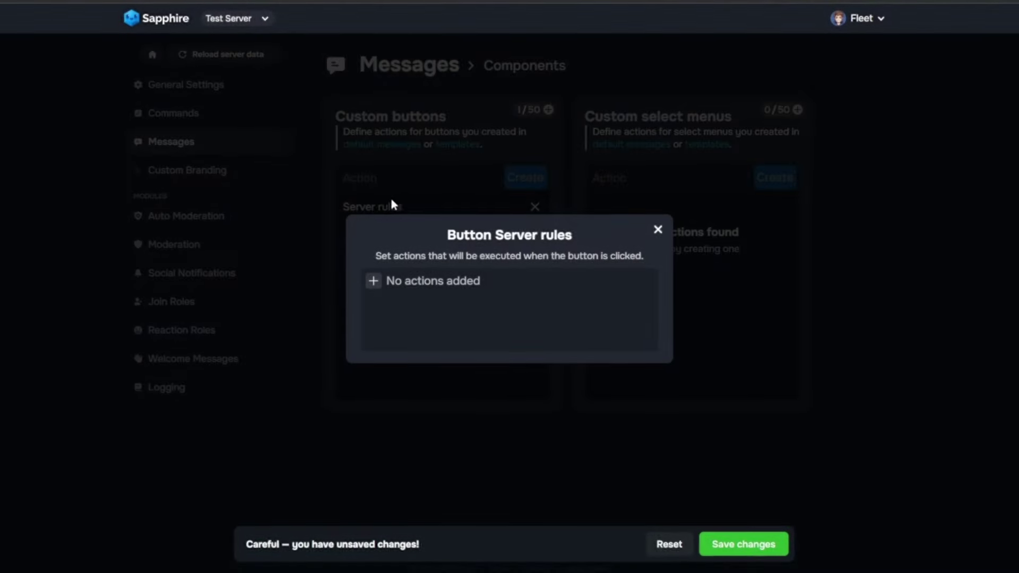
click(374, 282)
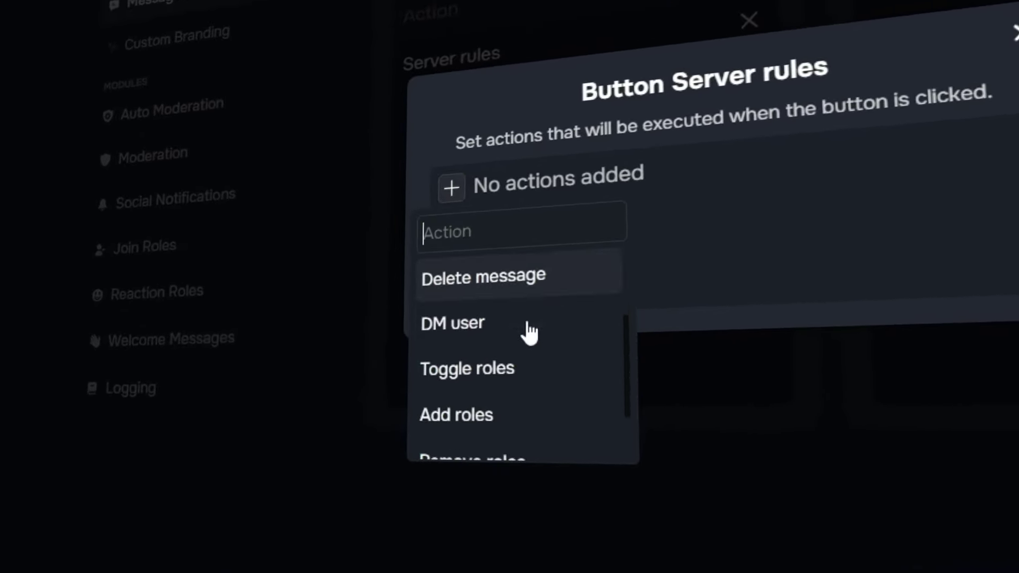
scroll(515, 412, up, 3)
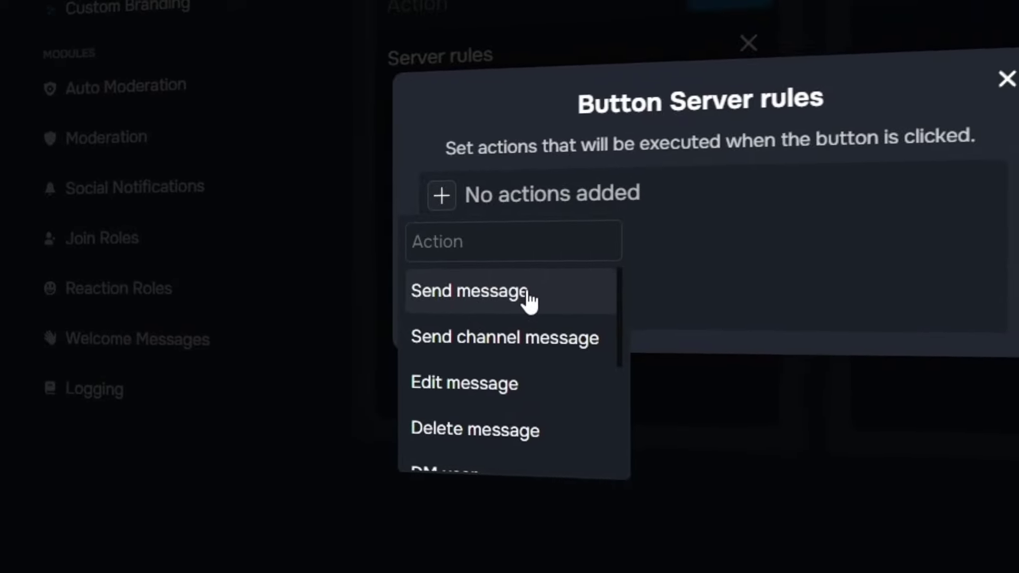
click(478, 282)
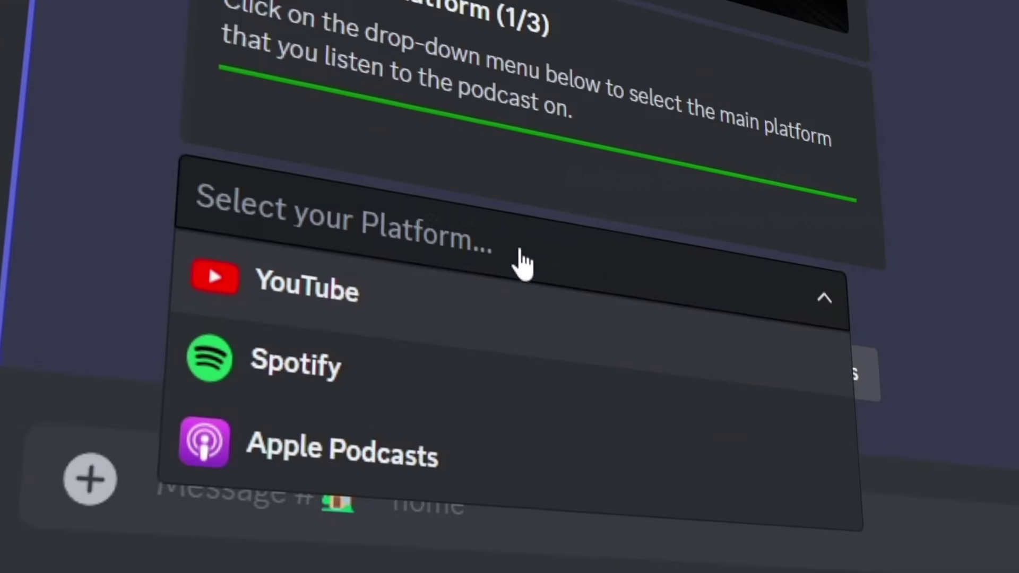
Step: In Discord, look through the role selection message's platform menu, location page and notifications page
click(514, 262)
click(562, 339)
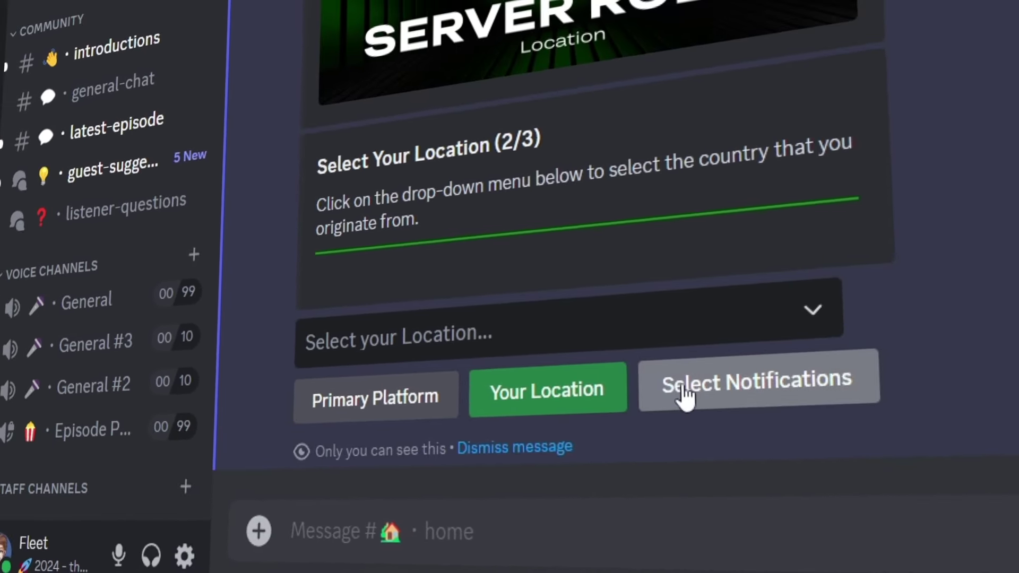
click(679, 392)
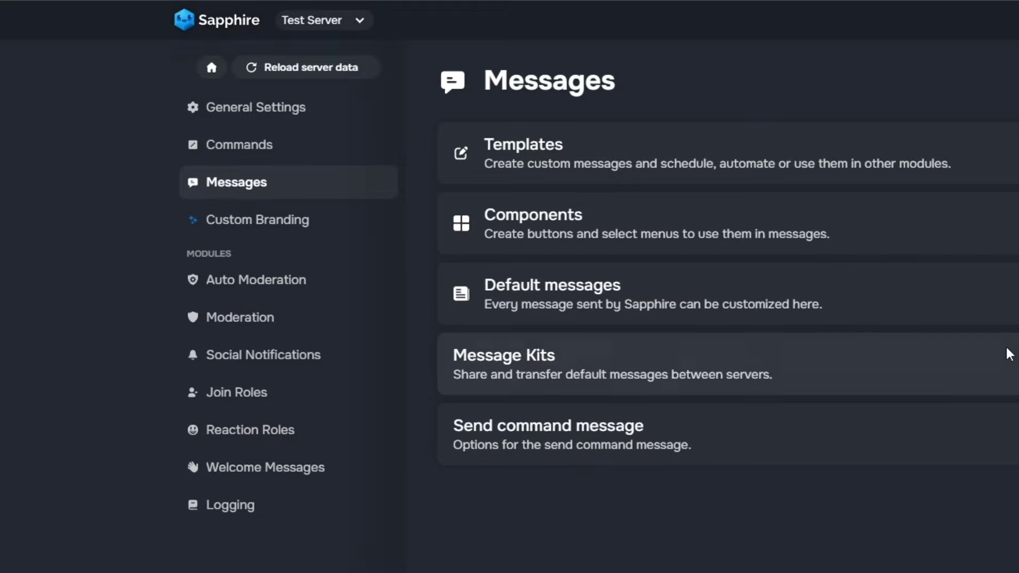
Step: Create a custom button named "Server rules" in the Sapphire dashboard's message components
click(663, 250)
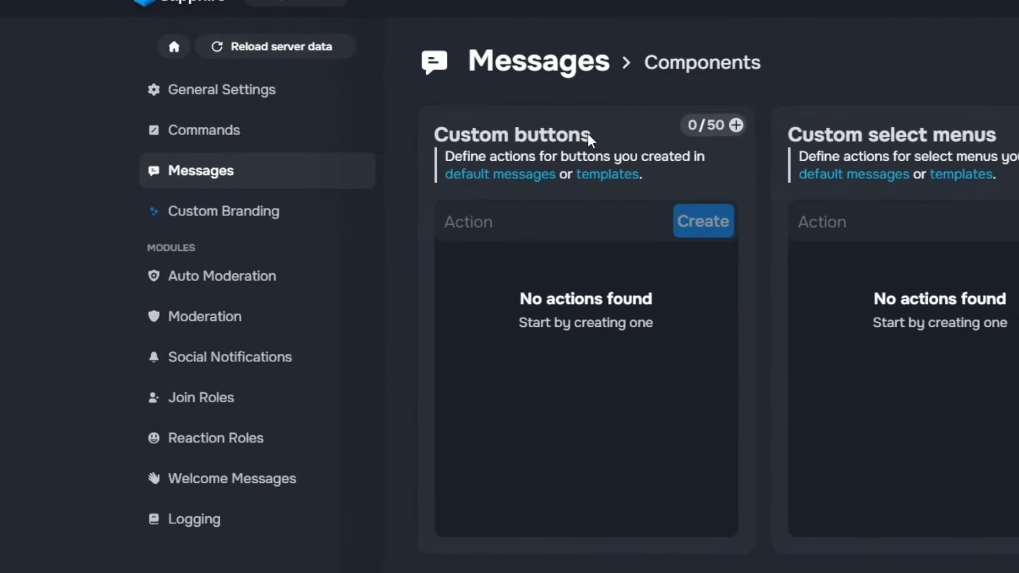
click(505, 222)
text(S)
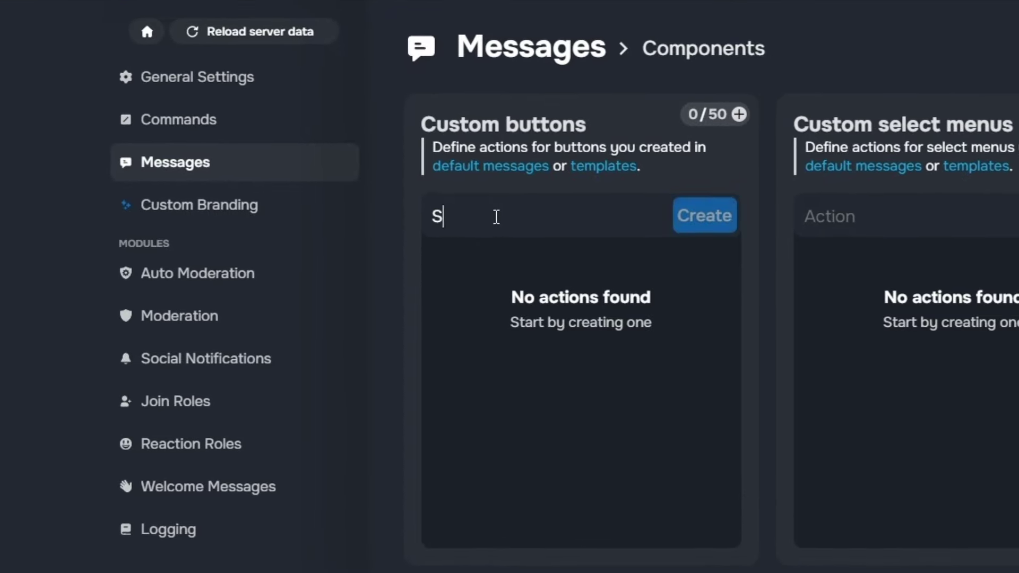
text(erver rules)
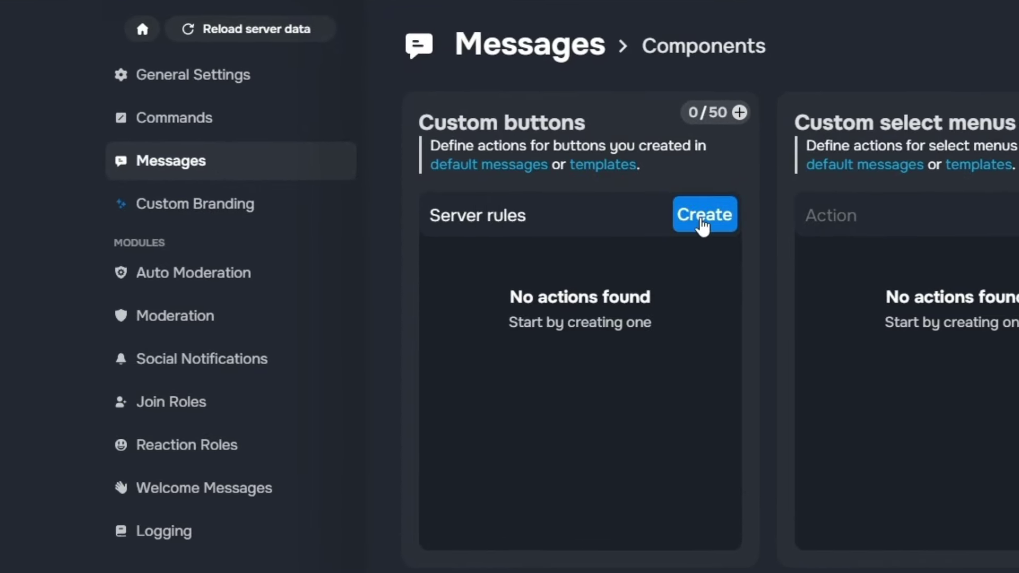
Step: Add a Send message action with the server rules template to the Server rules button and close its action settings
click(495, 258)
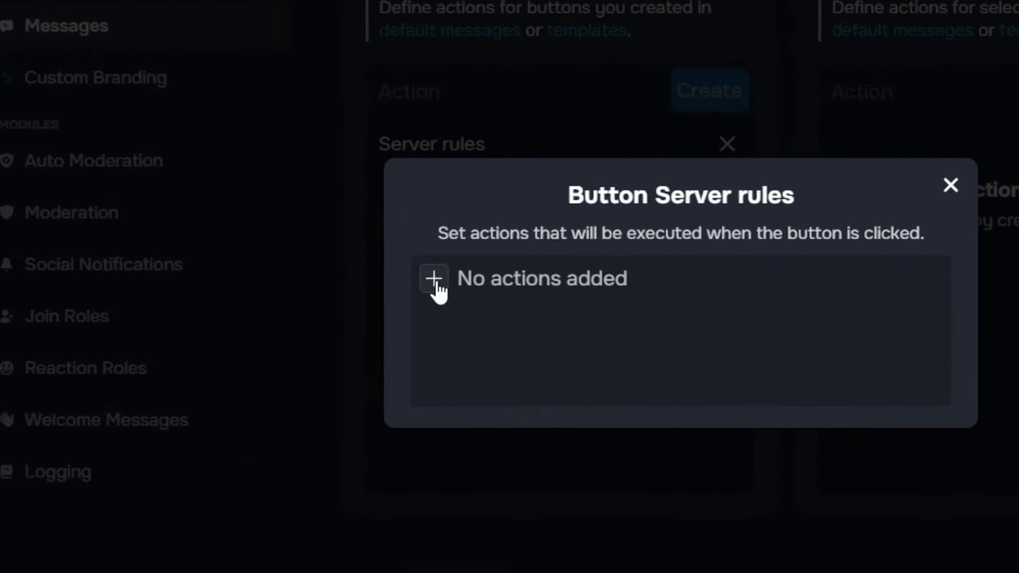
click(435, 280)
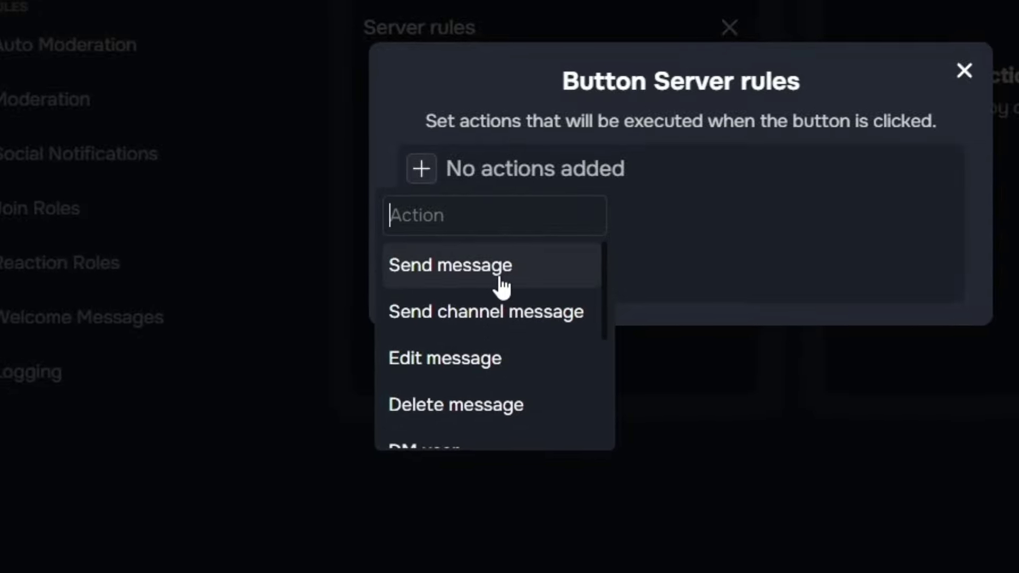
click(478, 273)
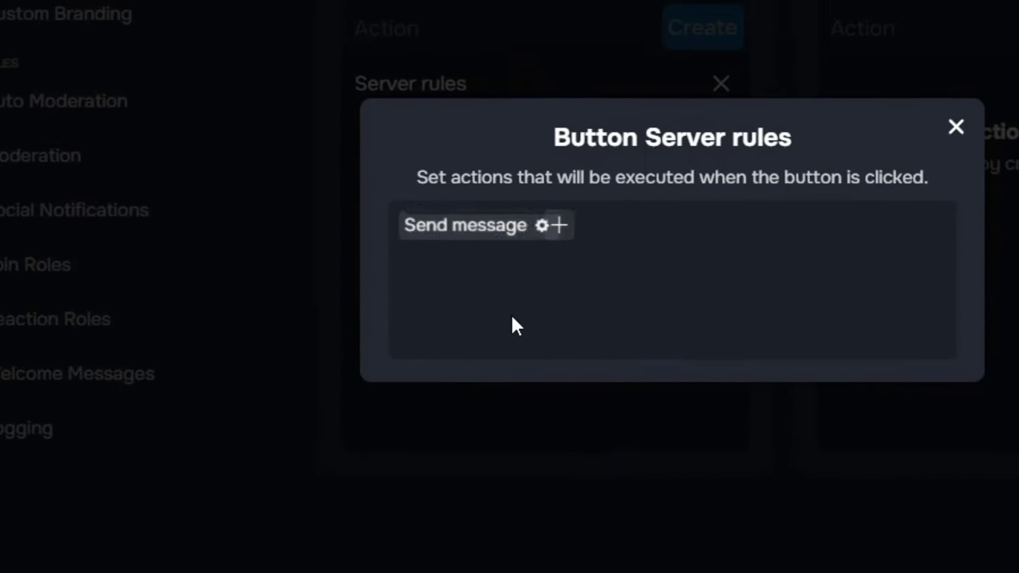
click(541, 225)
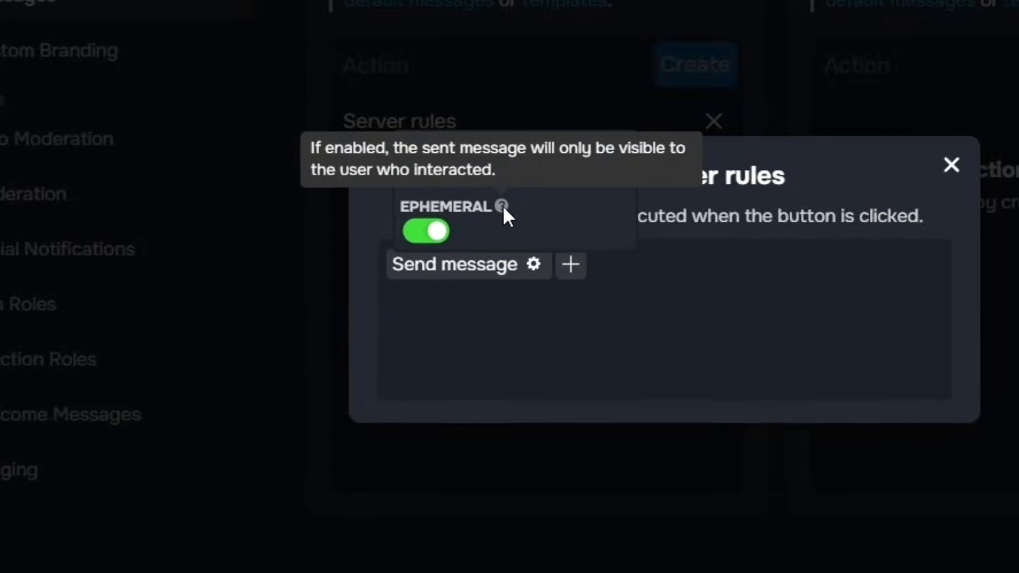
click(512, 172)
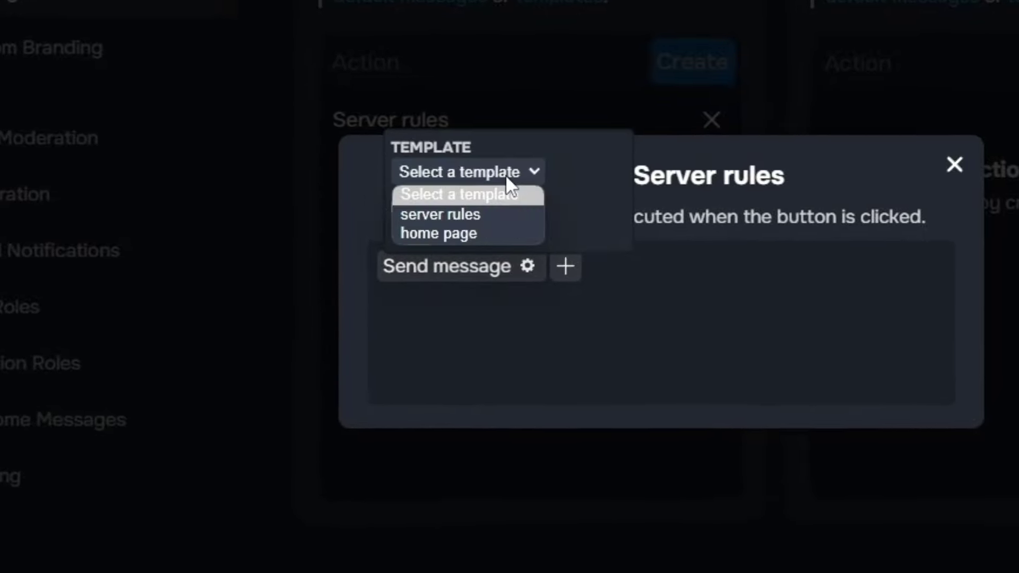
click(473, 215)
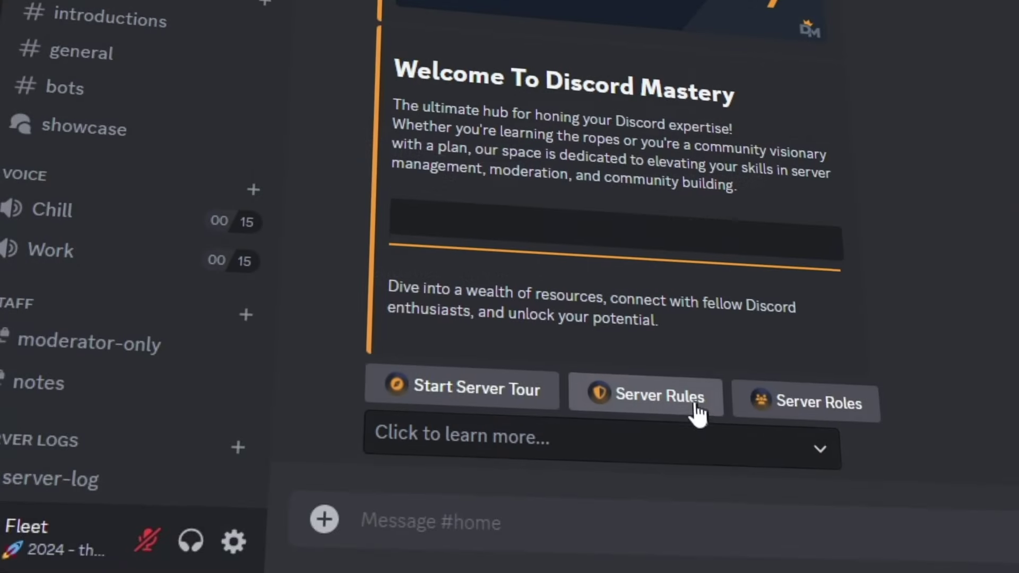
click(695, 411)
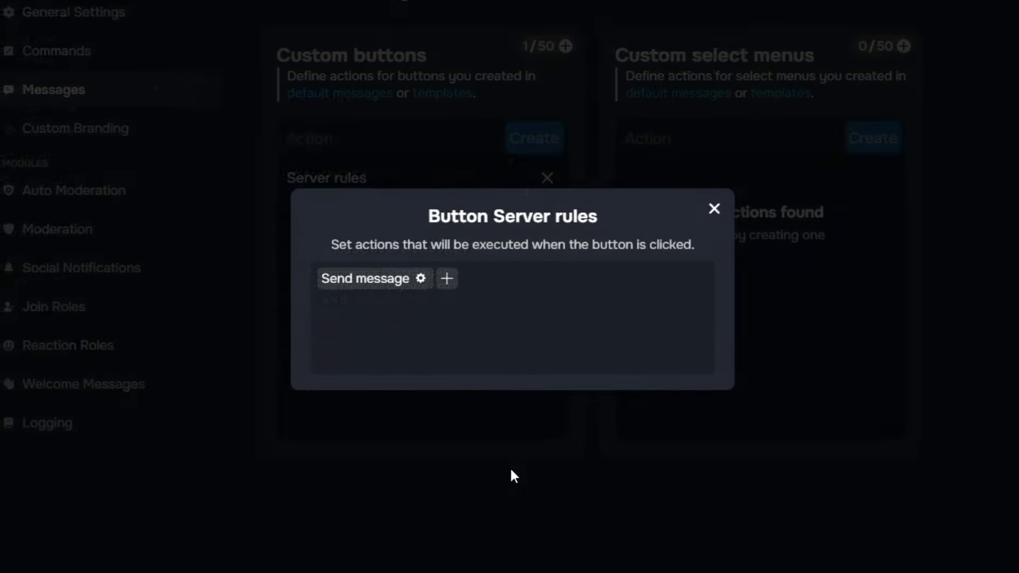
click(512, 474)
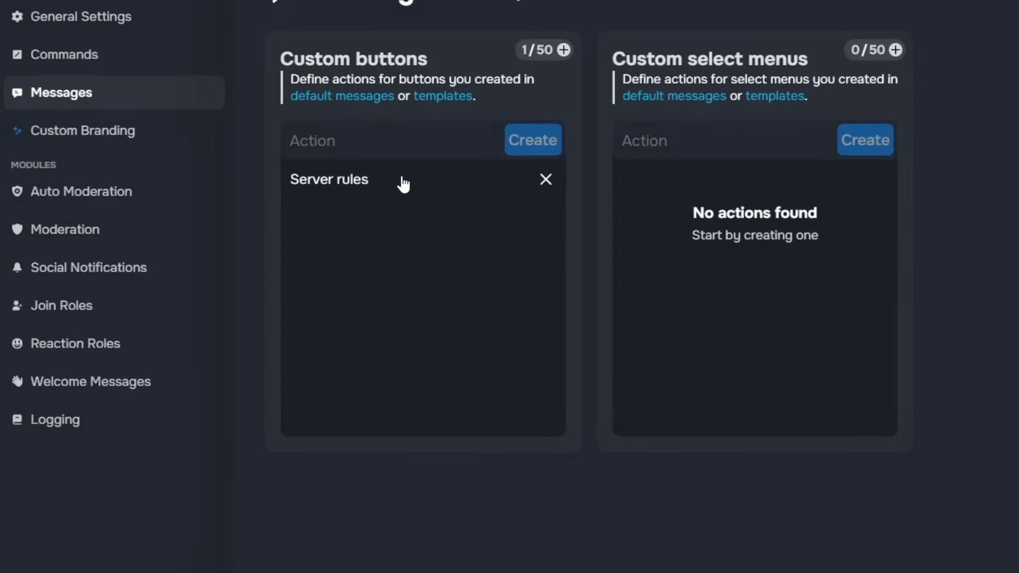
Step: Create a second custom button named "Server Rules Edit"
click(392, 149)
text(Serve)
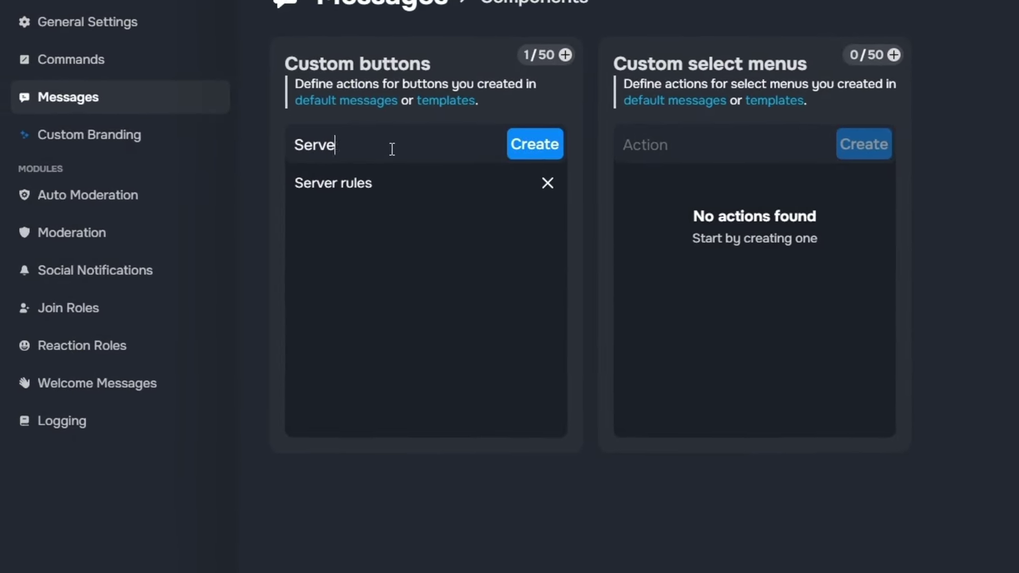
text(r Rules )
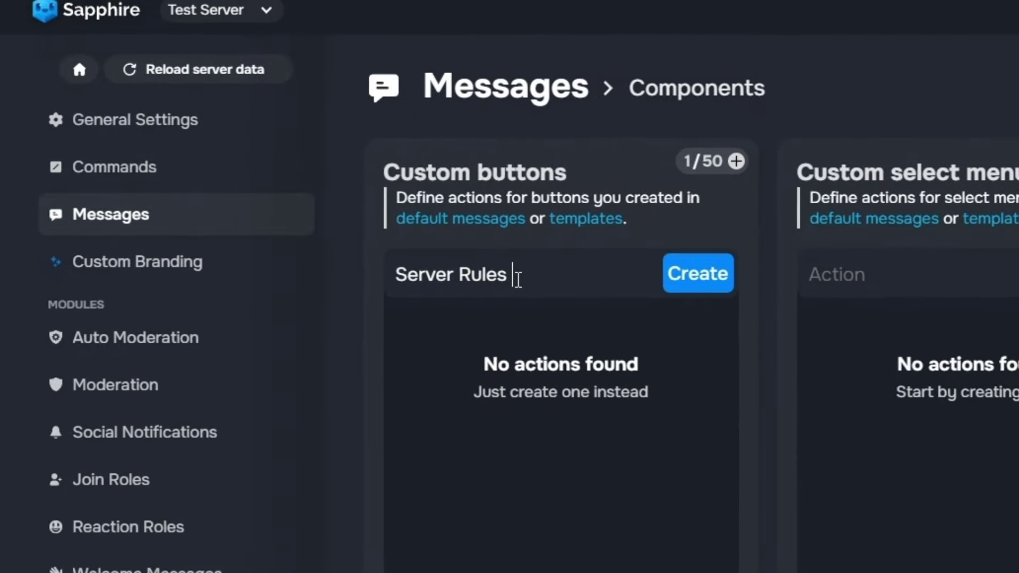
text(Edit)
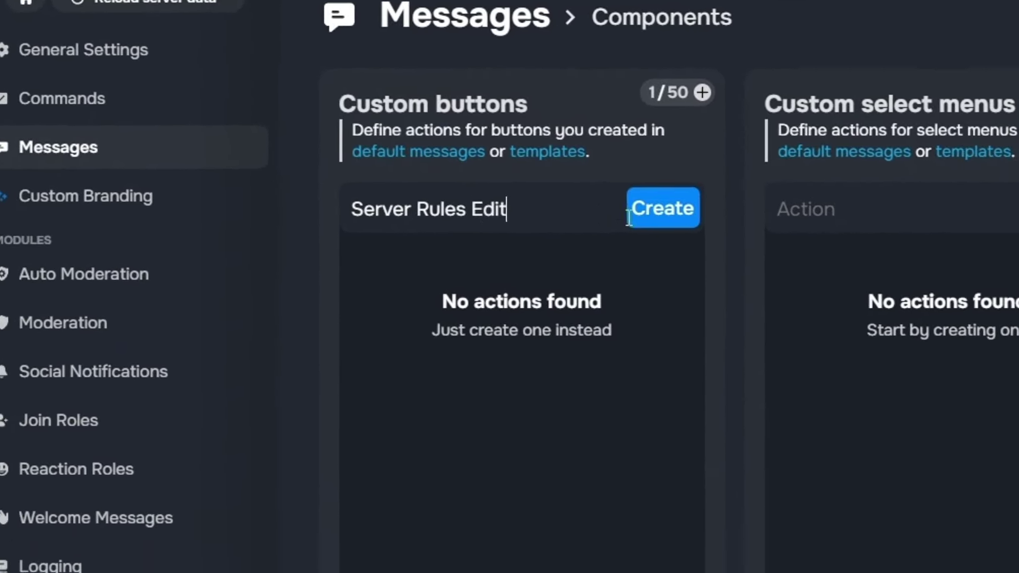
click(629, 217)
Step: Give the Server Rules Edit button an Edit message action that uses the server rules template, and close its settings
click(445, 310)
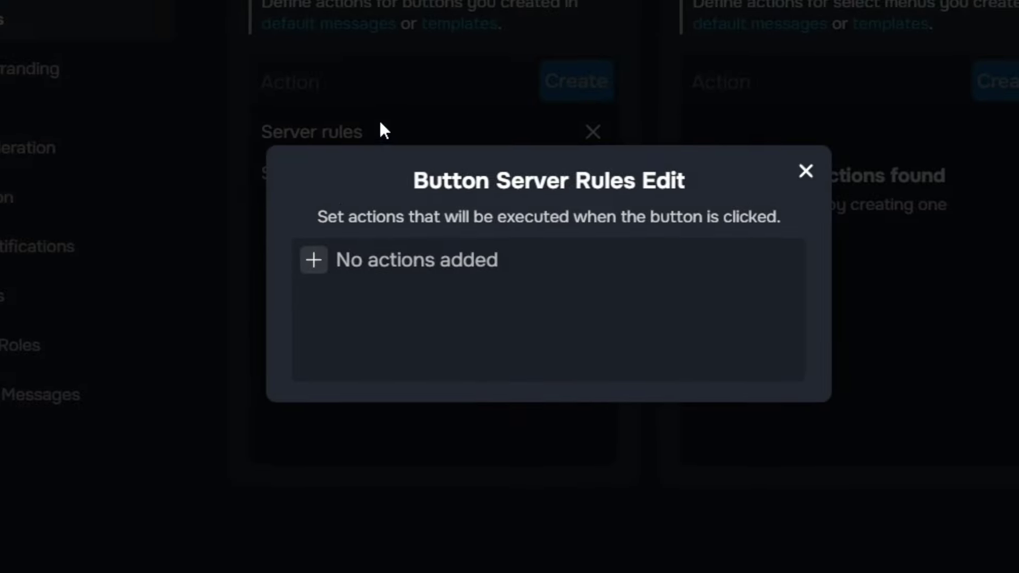
click(315, 264)
click(326, 431)
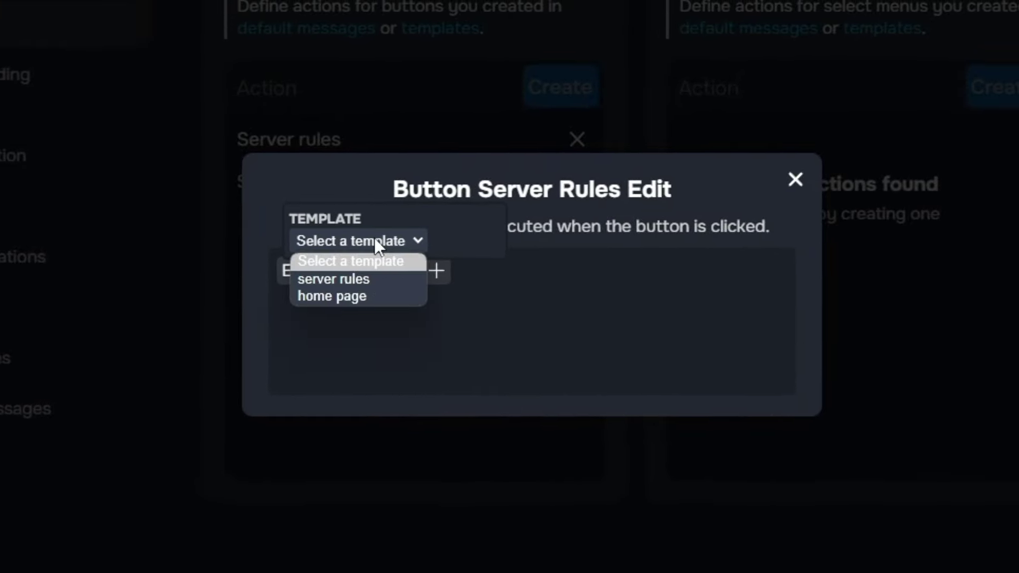
click(353, 279)
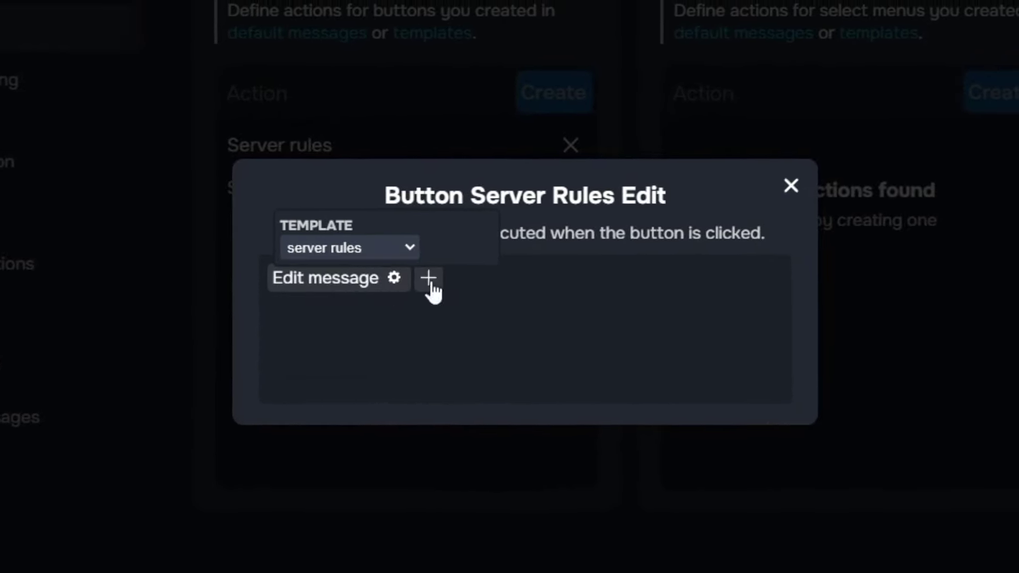
click(639, 542)
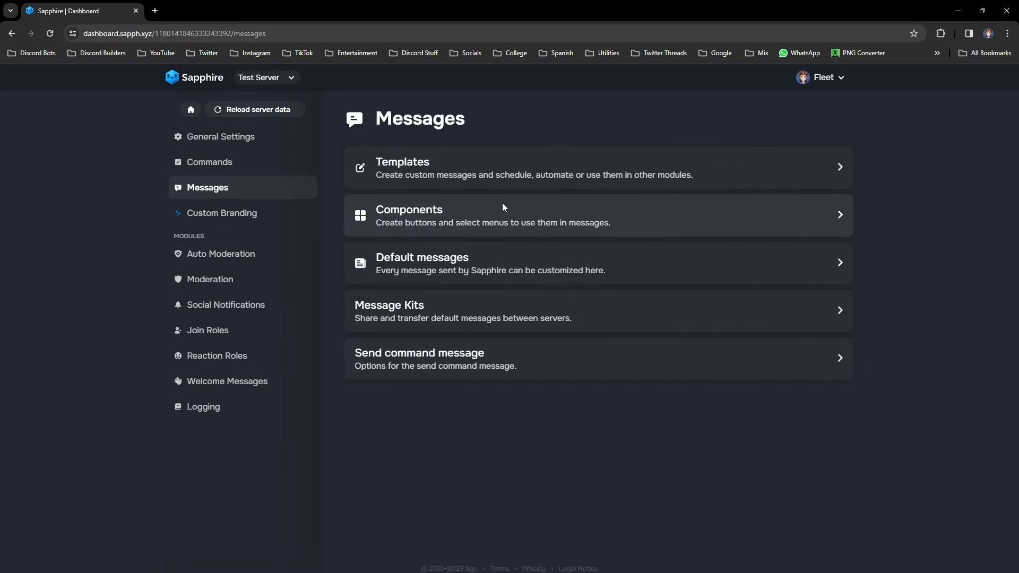
Step: Go to the message templates and open the home page template for editing
click(499, 206)
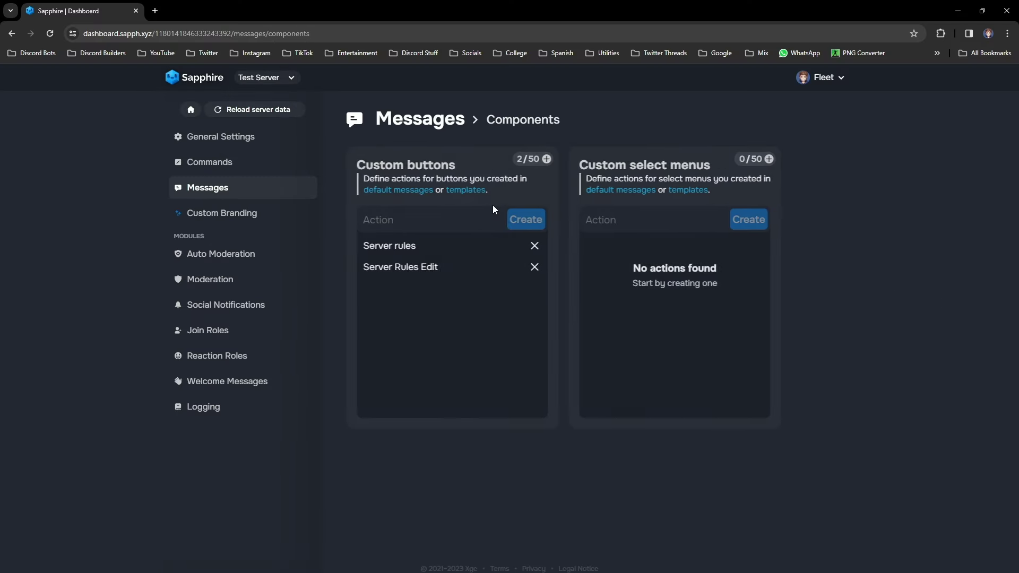
click(259, 191)
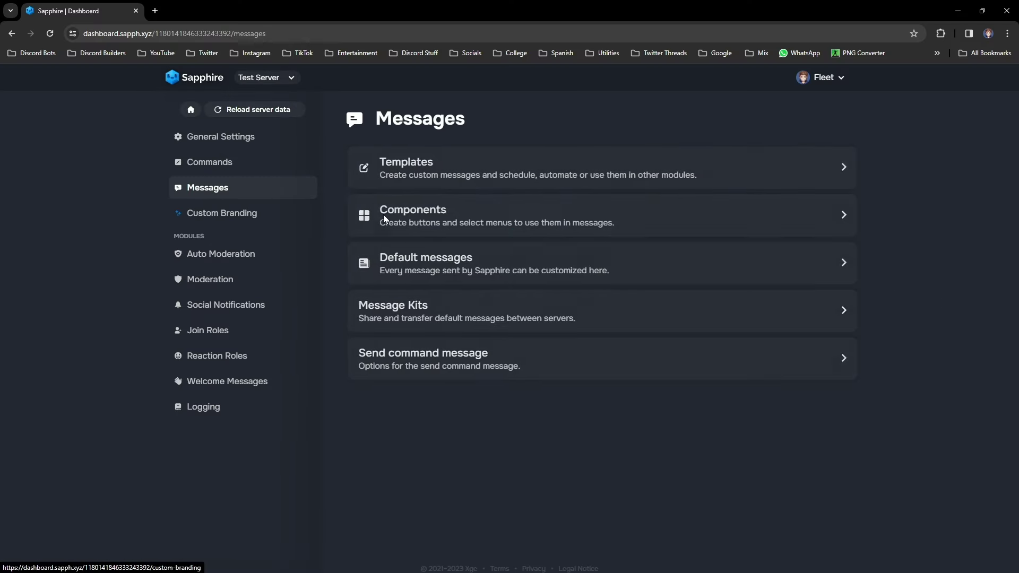
click(472, 175)
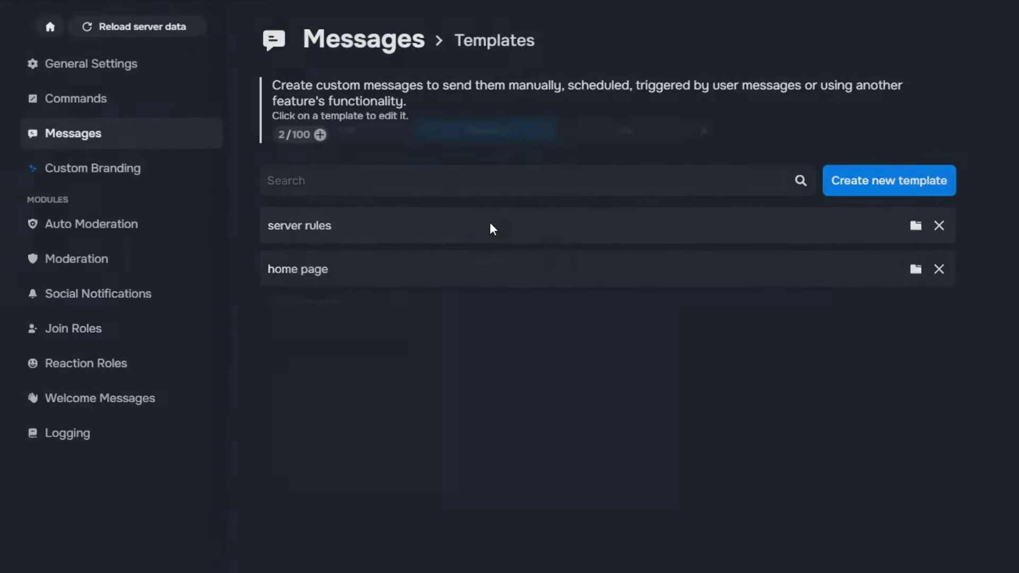
click(477, 229)
click(818, 300)
click(573, 286)
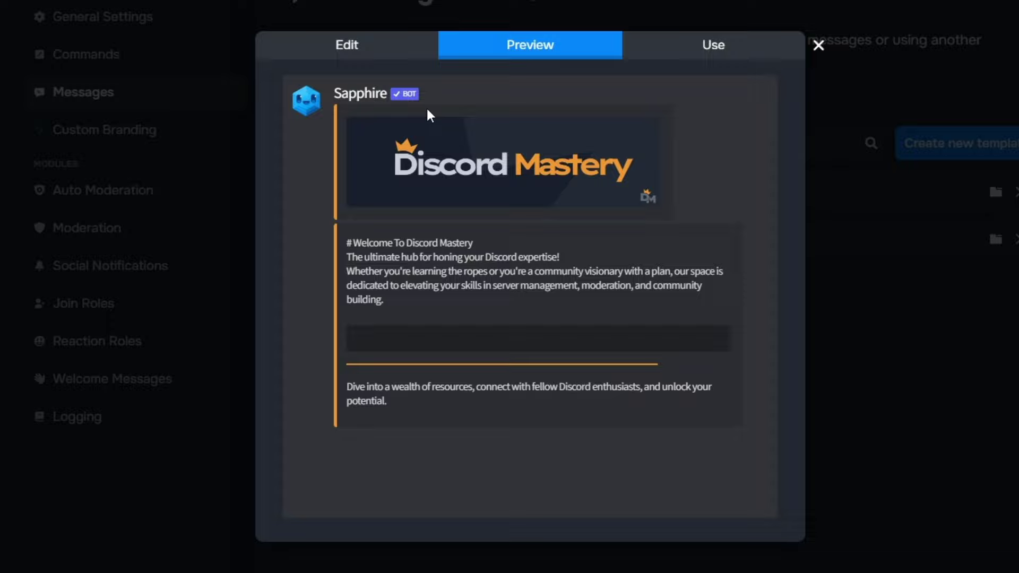
click(408, 53)
Step: Add an action row with one button below the home page template's embeds
scroll(573, 285, down, 10)
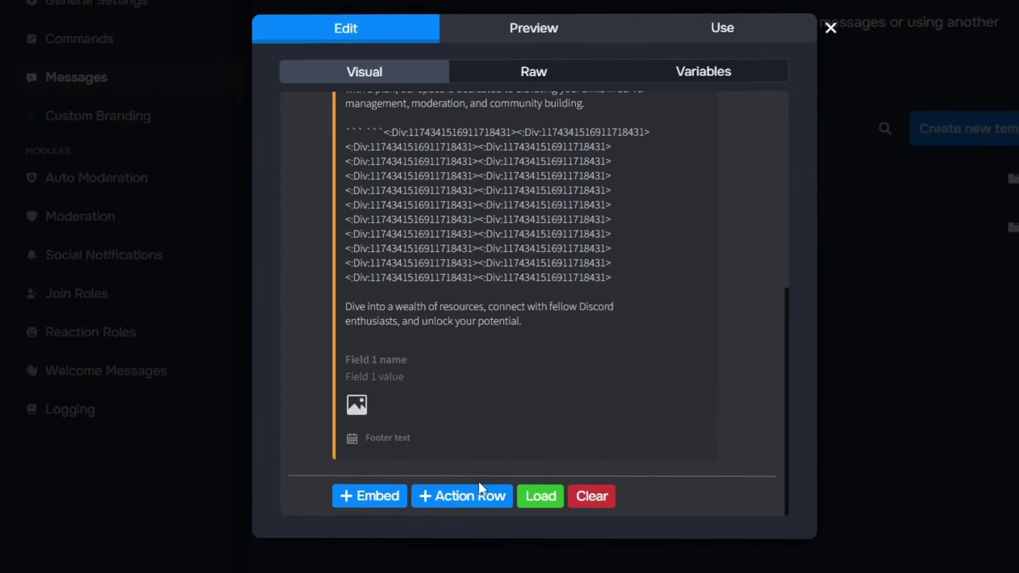
click(479, 486)
click(401, 393)
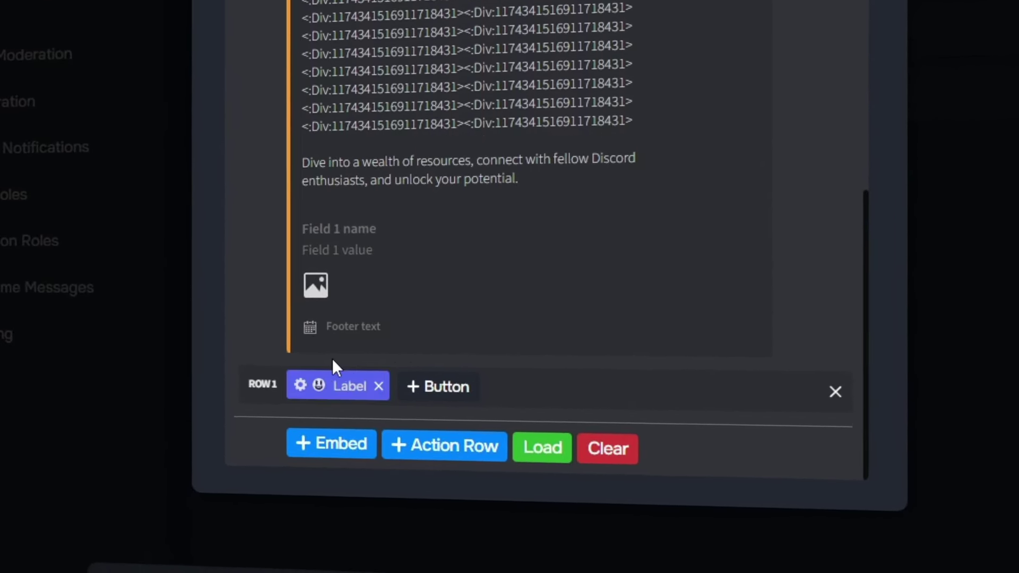
Step: Set the new button's style to Gray and its action to Server rules
click(301, 390)
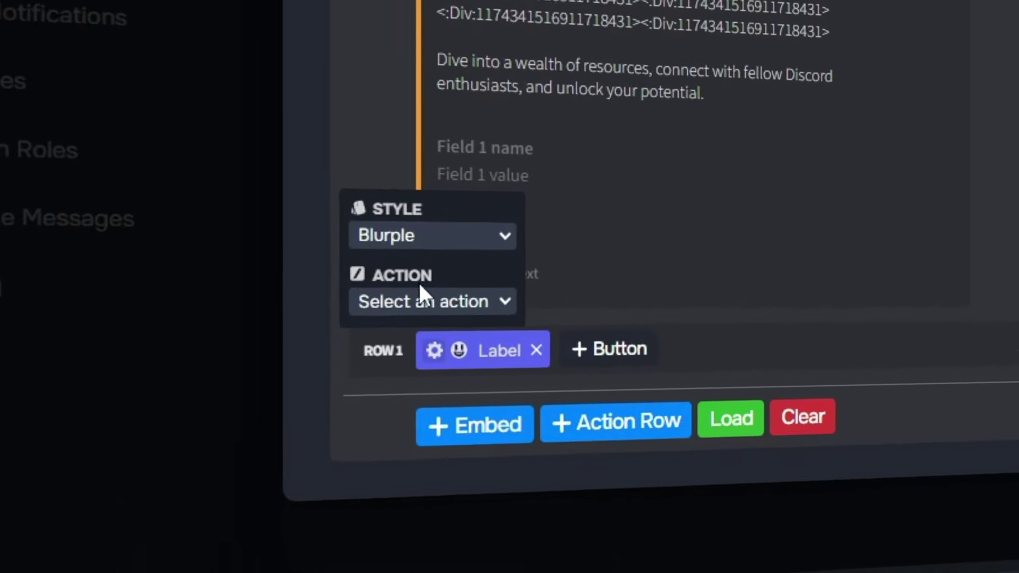
click(294, 284)
click(443, 280)
click(444, 234)
click(423, 330)
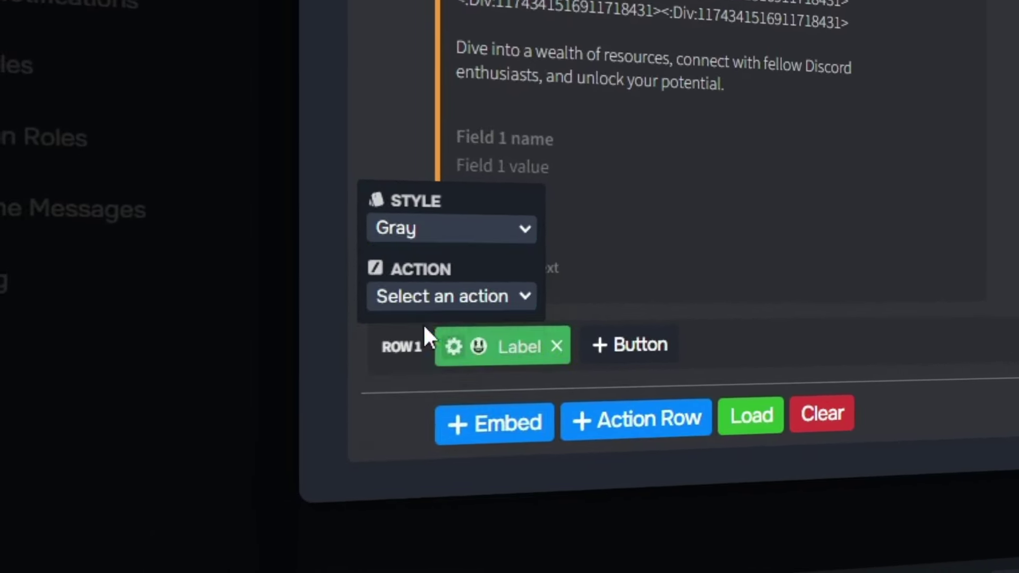
click(443, 296)
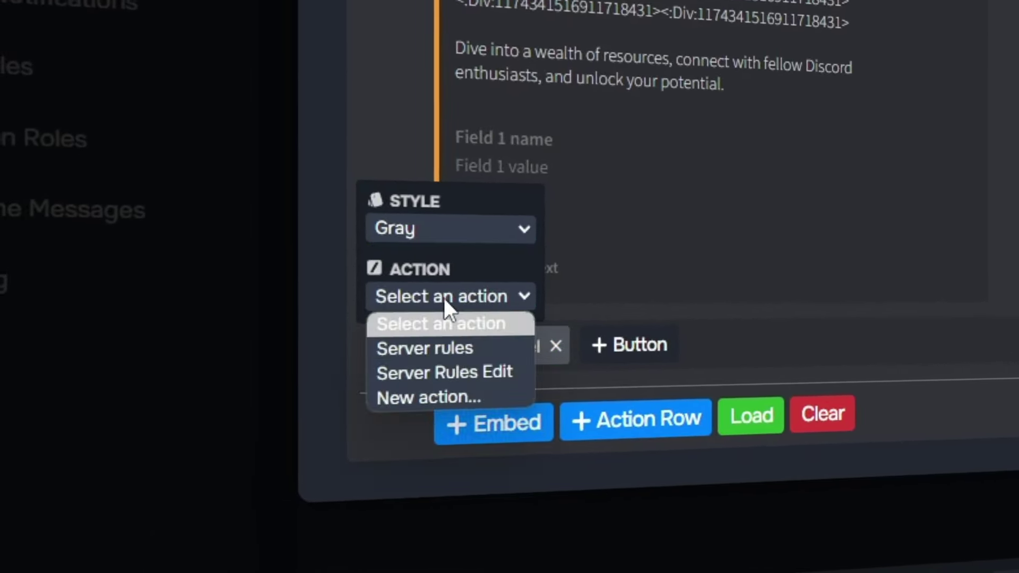
click(466, 348)
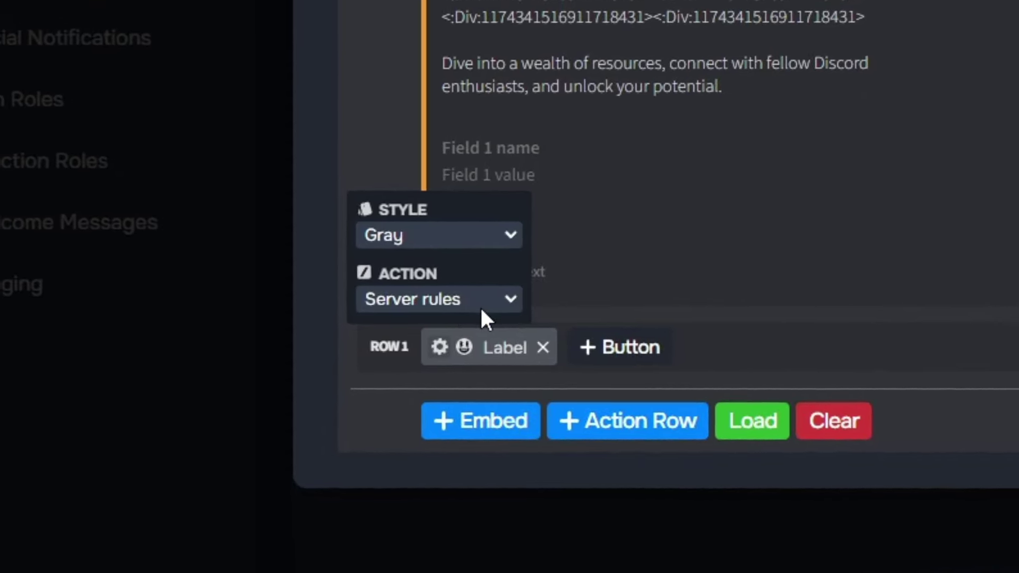
Step: Label the new button in the home page template's first row "Server Rules"
click(501, 342)
text(Sure)
key(BackSpace)
key(BackSpace)
key(BackSpace)
key(BackSpace)
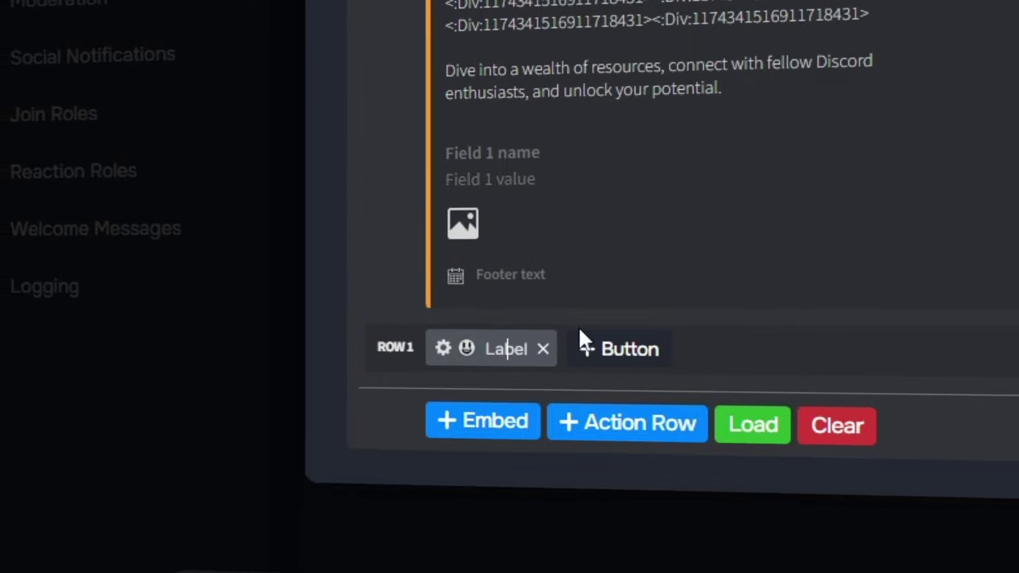
text(Server RUles)
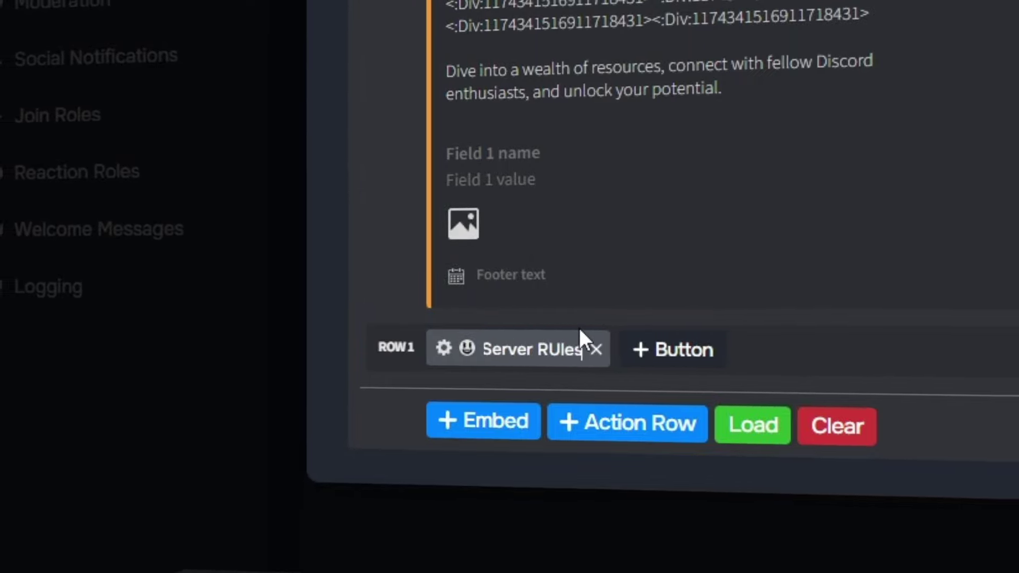
key(BackSpace)
key(BackSpace)
key(BackSpace)
key(BackSpace)
text(ules)
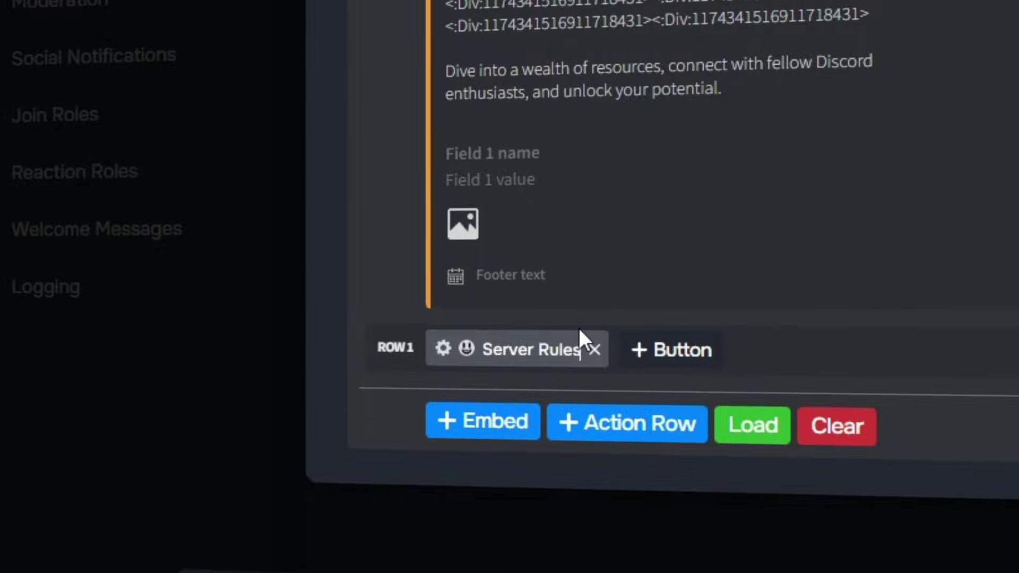
Step: Give the Server Rules button a checked-box emoji and preview the home page template
click(466, 348)
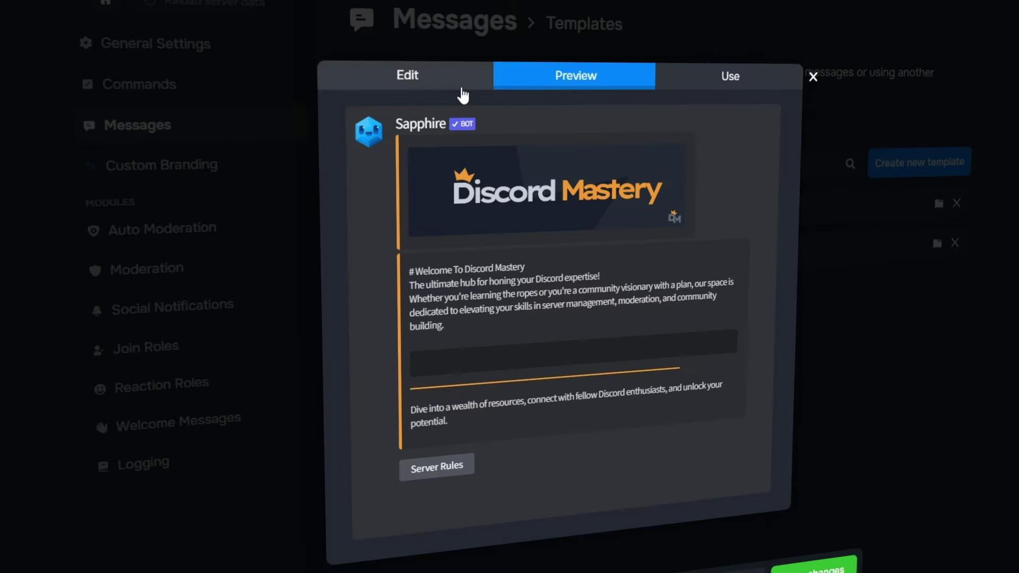
click(457, 79)
scroll(569, 341, down, 3)
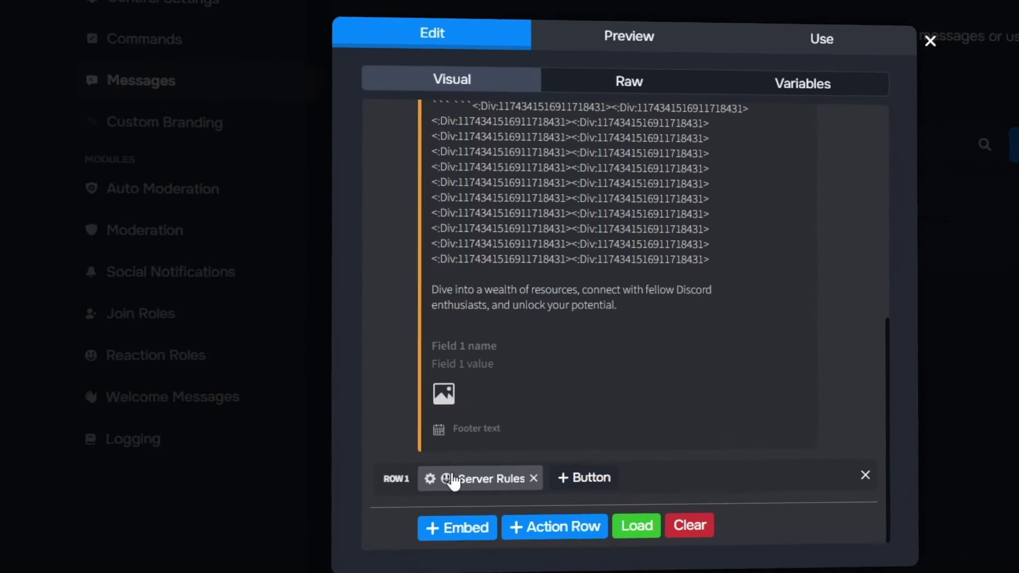
click(453, 480)
click(546, 293)
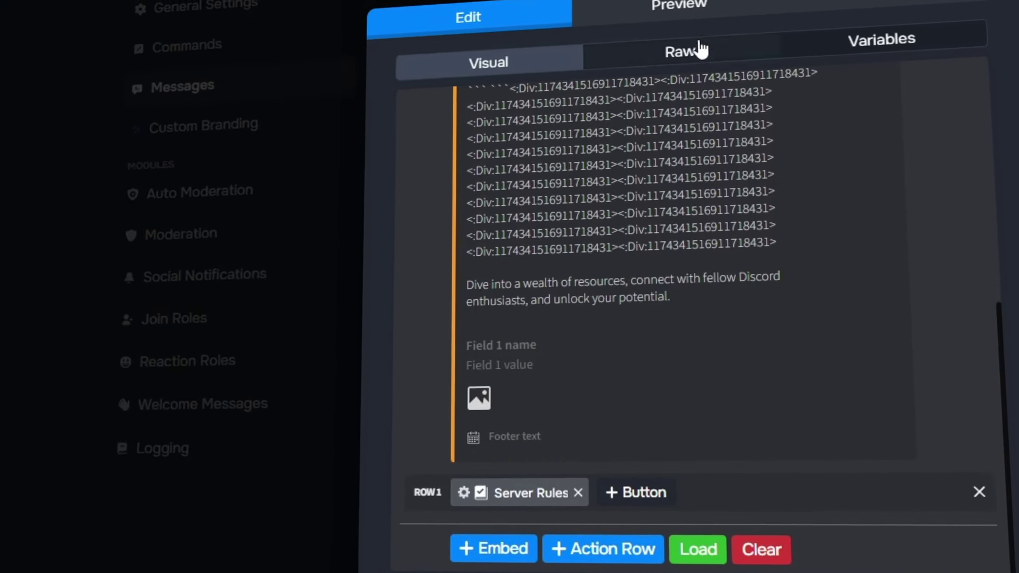
click(680, 7)
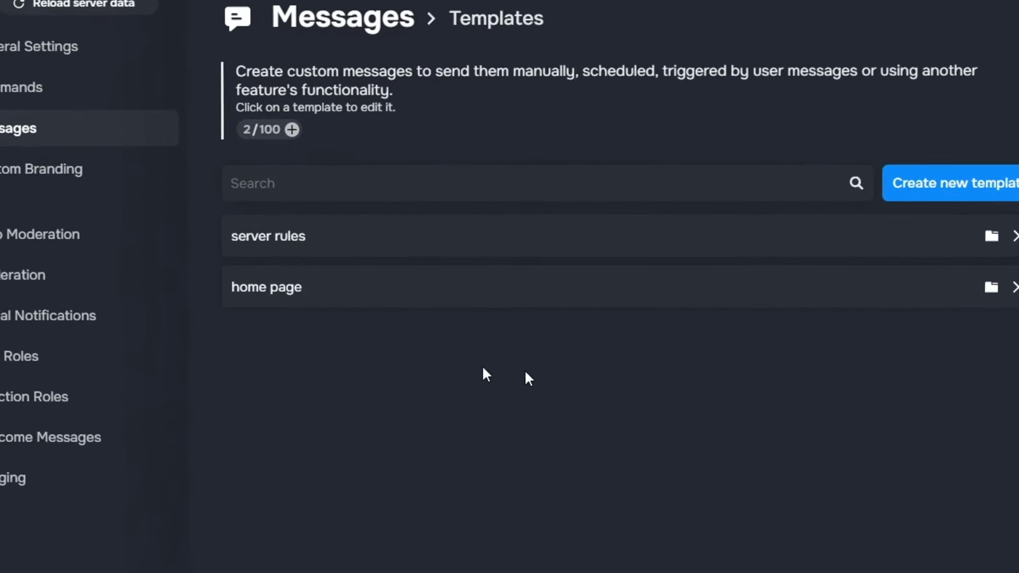
Step: Go to the message components and create a custom select menu action called "name"
click(99, 135)
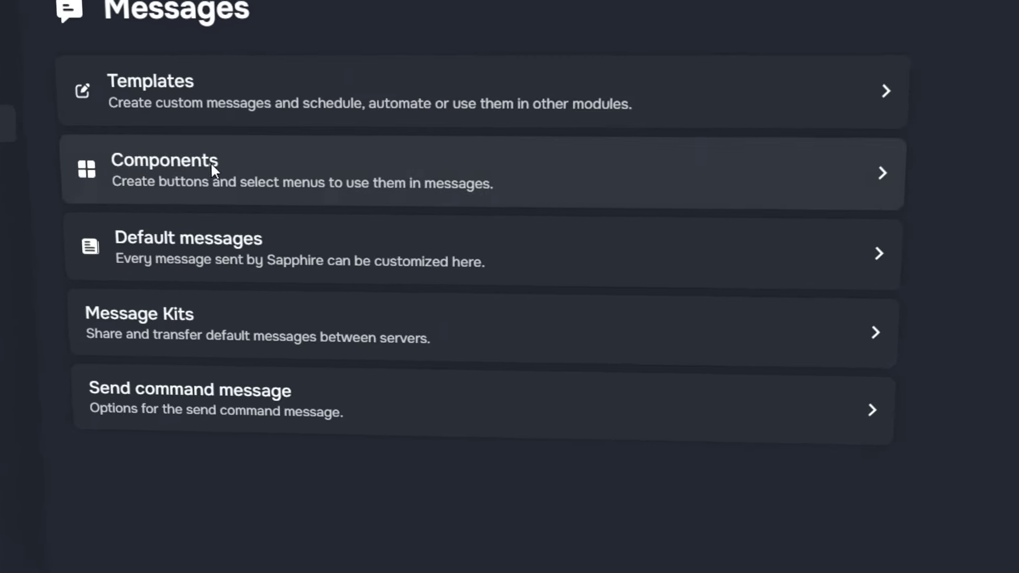
click(180, 183)
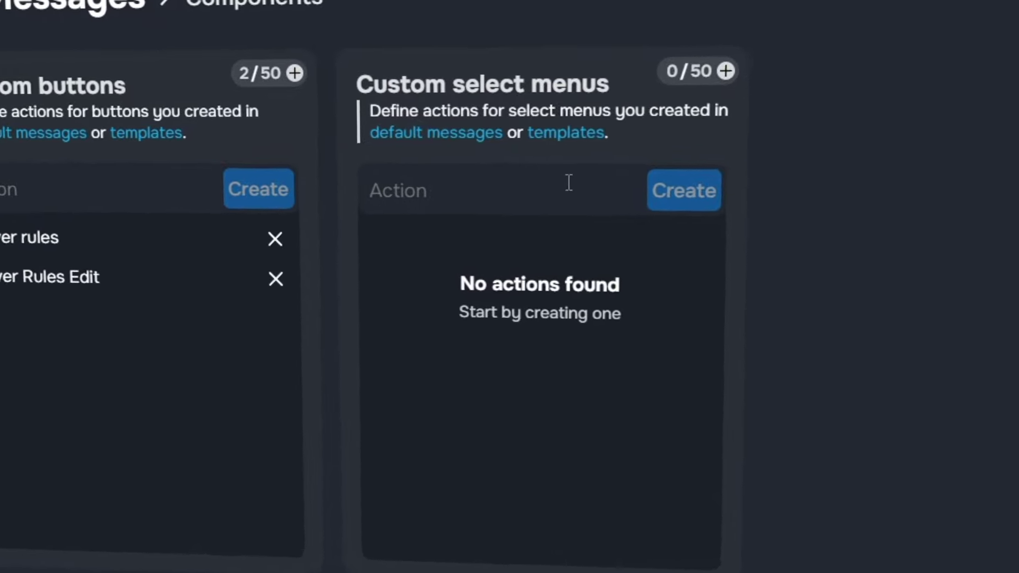
click(691, 192)
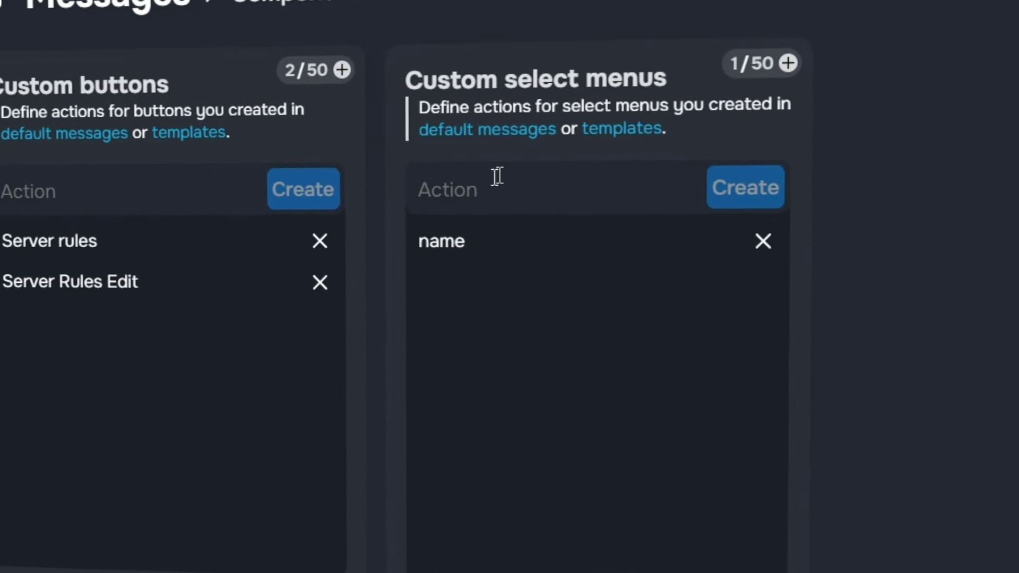
Step: Add a Server Rules option to the name select menu, with a Send message action using the server rules template
click(399, 249)
click(711, 274)
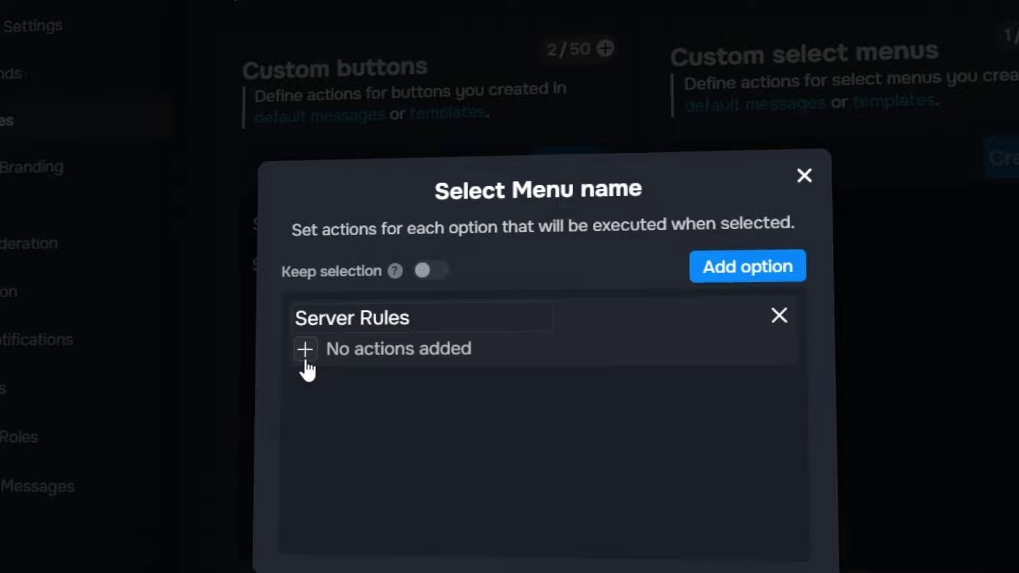
click(303, 348)
click(475, 409)
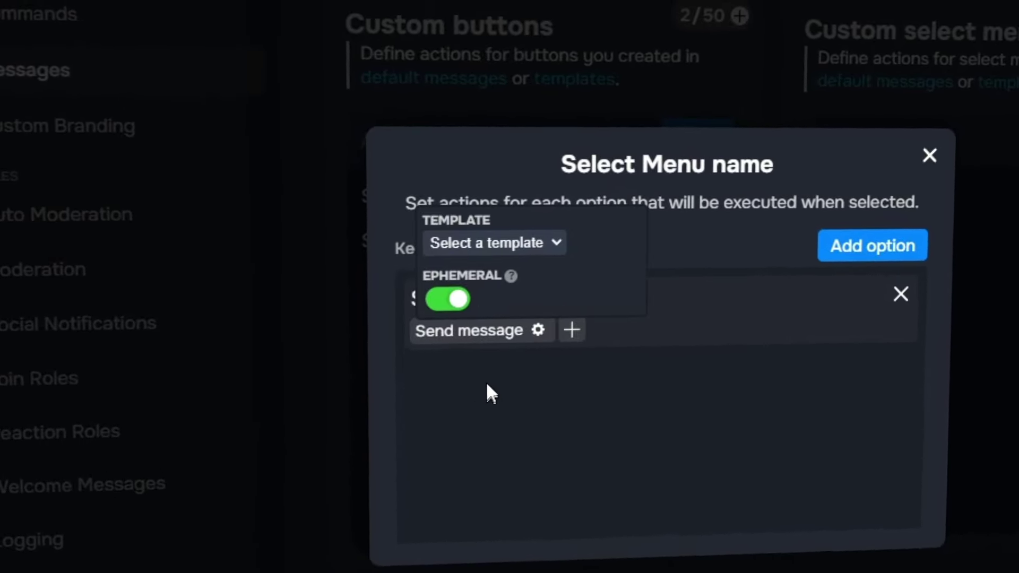
click(520, 218)
click(494, 287)
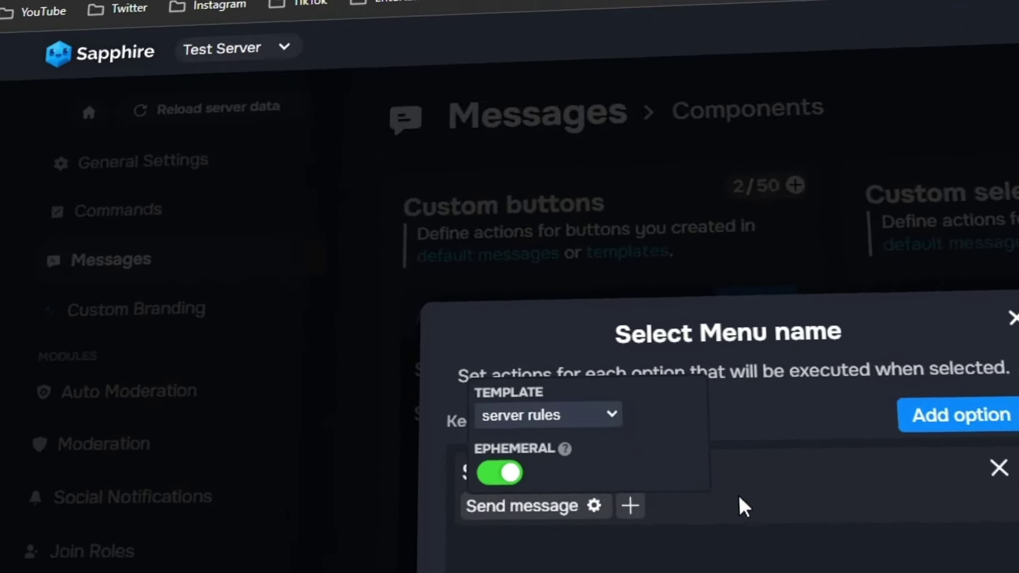
Step: Add a second action row to the home page template, holding a select menu with the placeholder "Click here for more info"
click(125, 63)
click(539, 244)
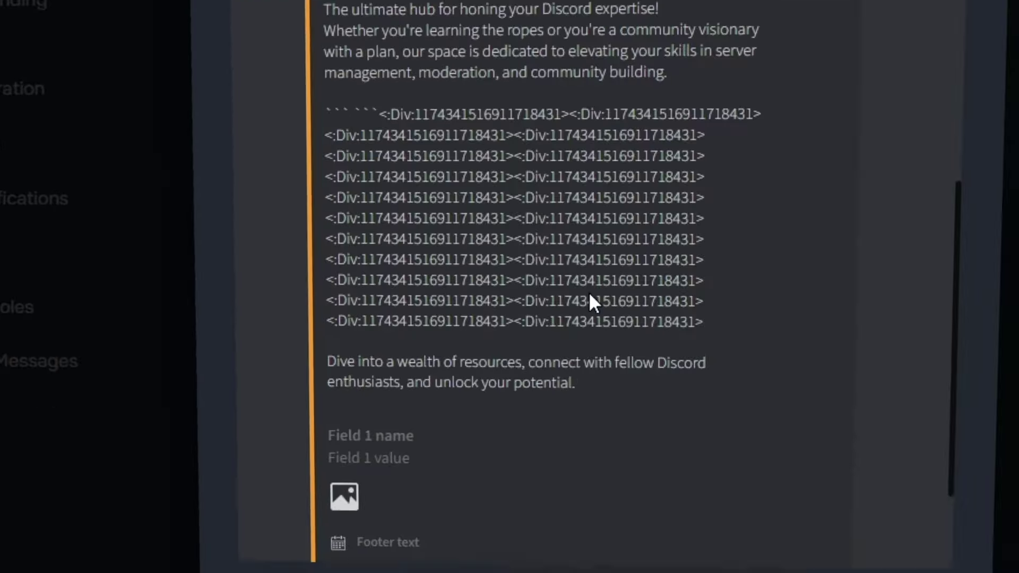
scroll(589, 303, down, 5)
click(454, 424)
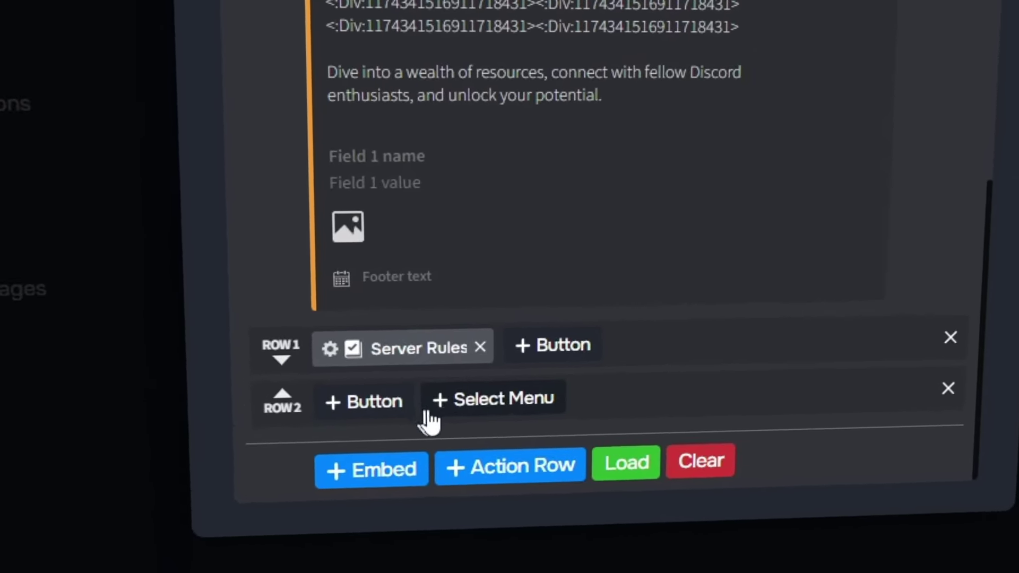
click(419, 360)
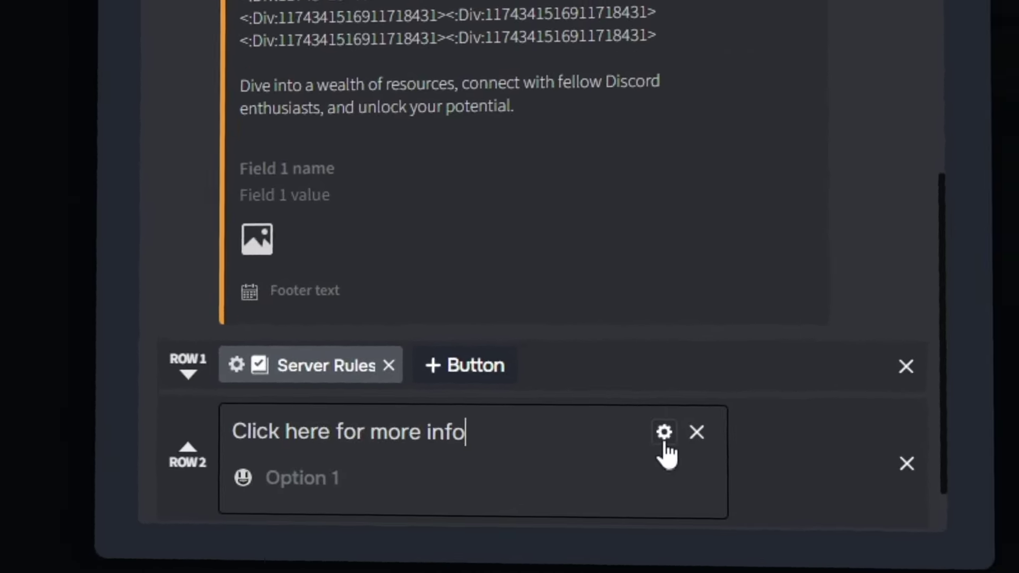
Step: Set the select menu's action to name, label its first option "Server Rules", and open that option's settings
click(664, 434)
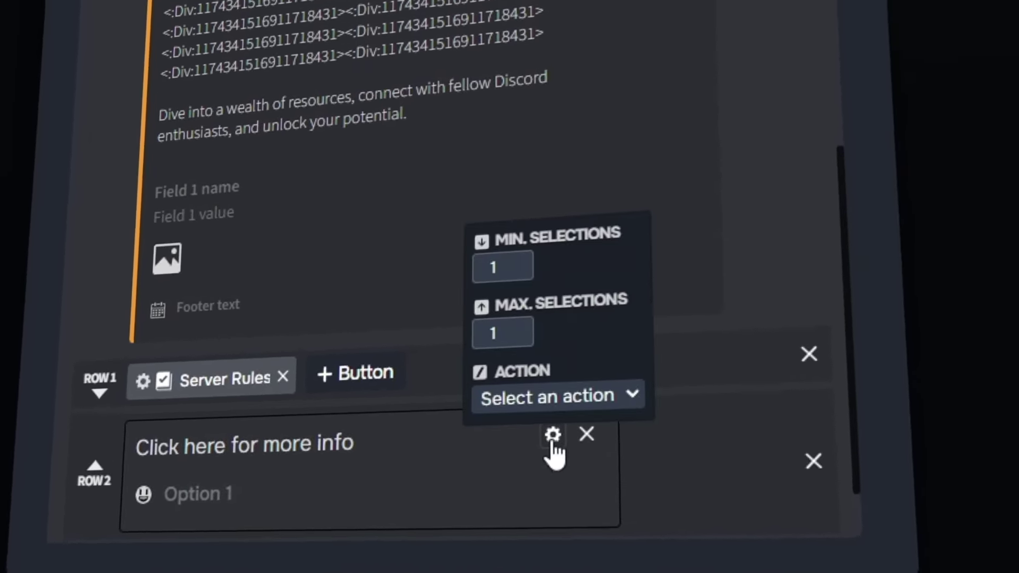
click(584, 389)
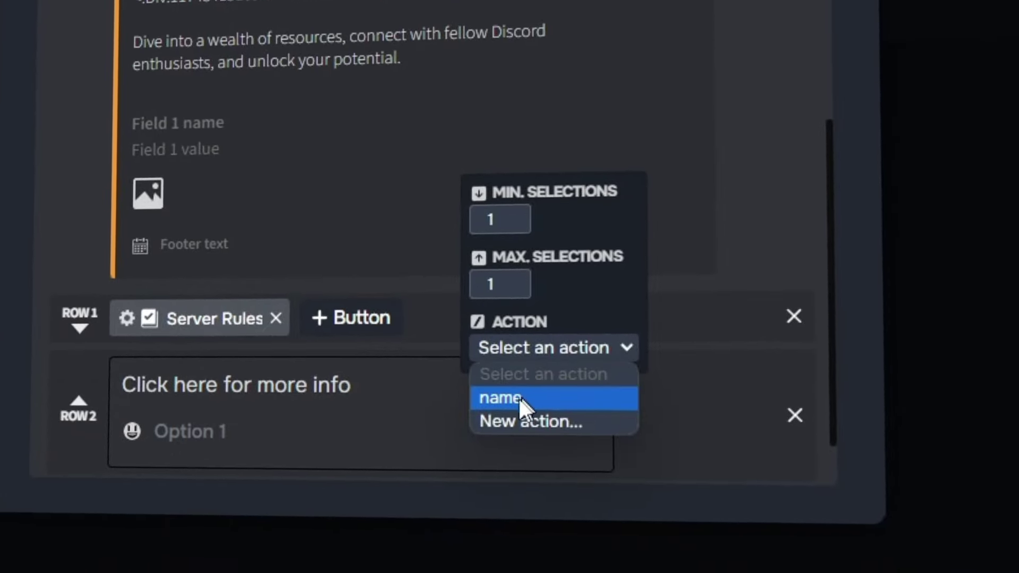
click(563, 444)
click(327, 414)
text(Server Rules)
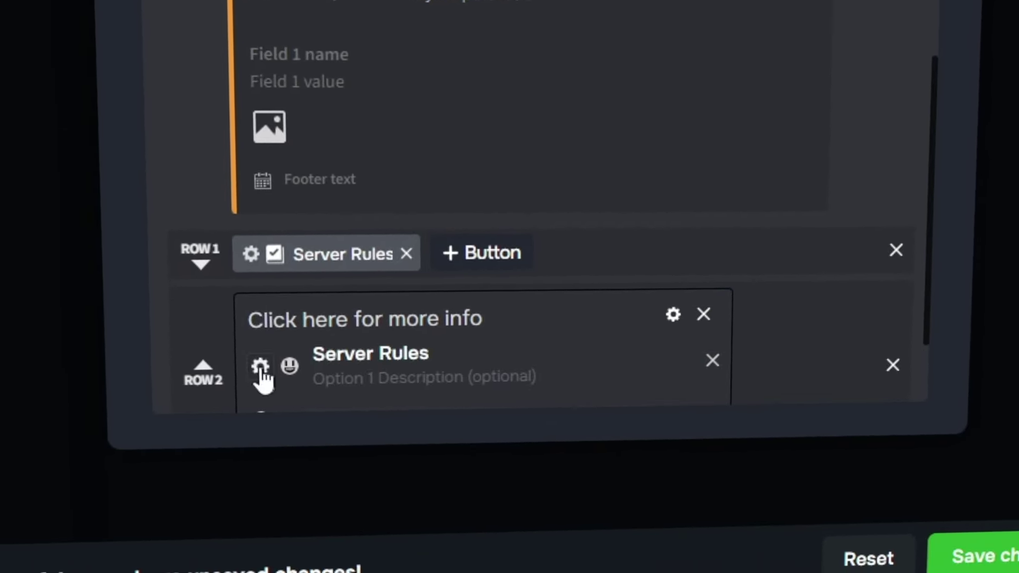
click(283, 318)
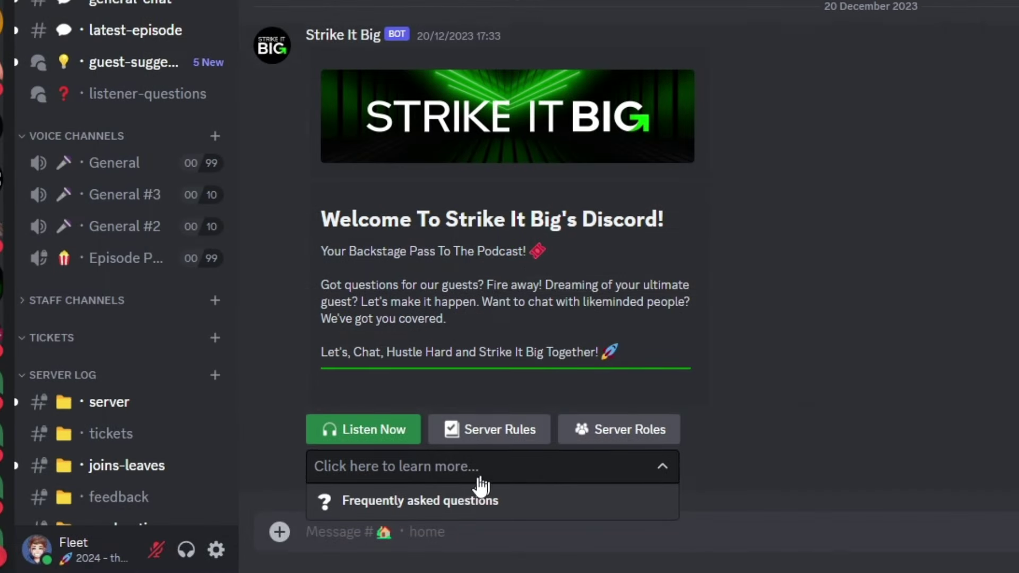
Step: In Discord, choose Frequently asked questions from the example server's "Click here to learn more" menu
click(478, 499)
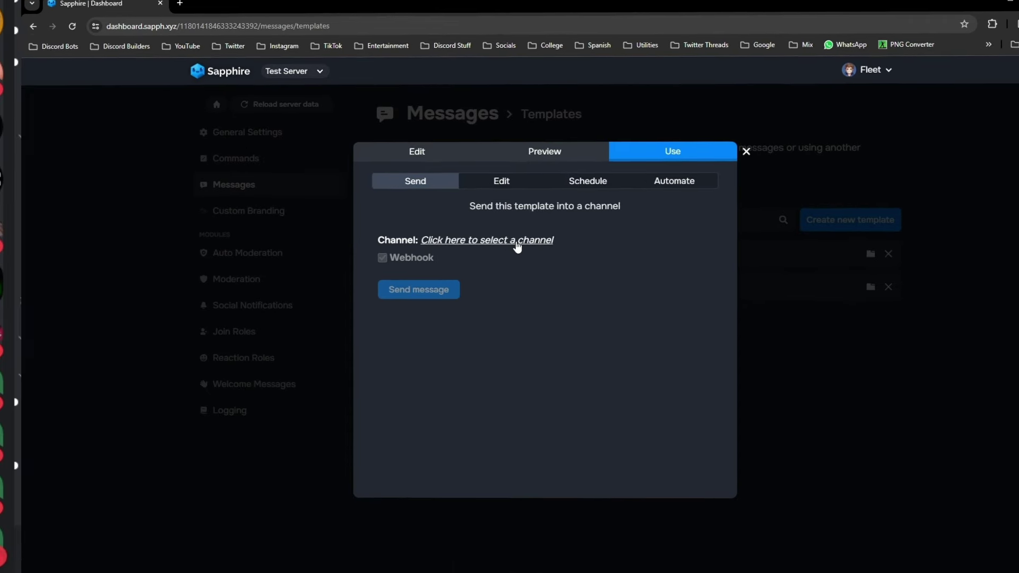
Step: Switch to the Sapphire dashboard and choose the information channel as the destination for sending the template
click(519, 244)
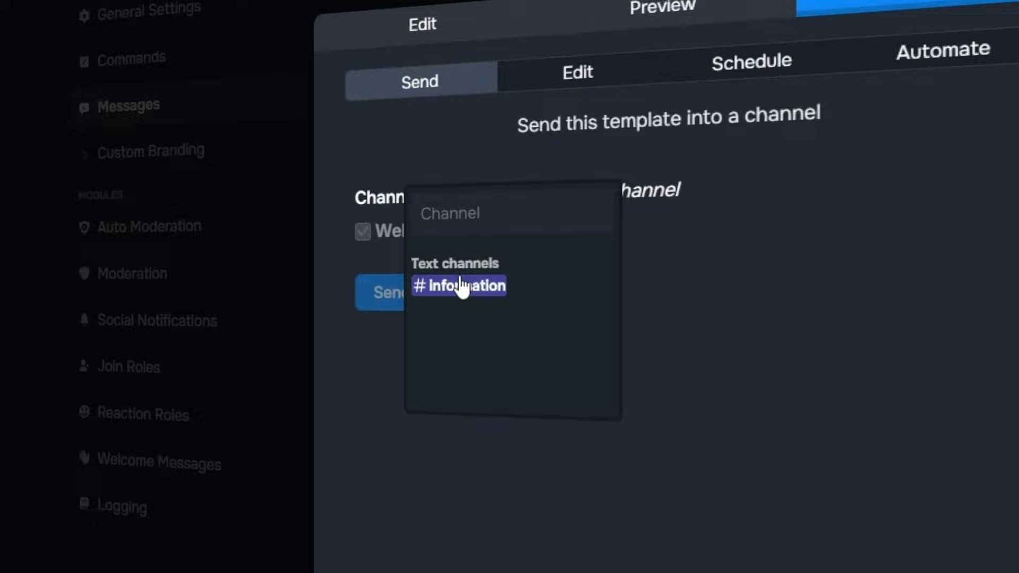
click(489, 295)
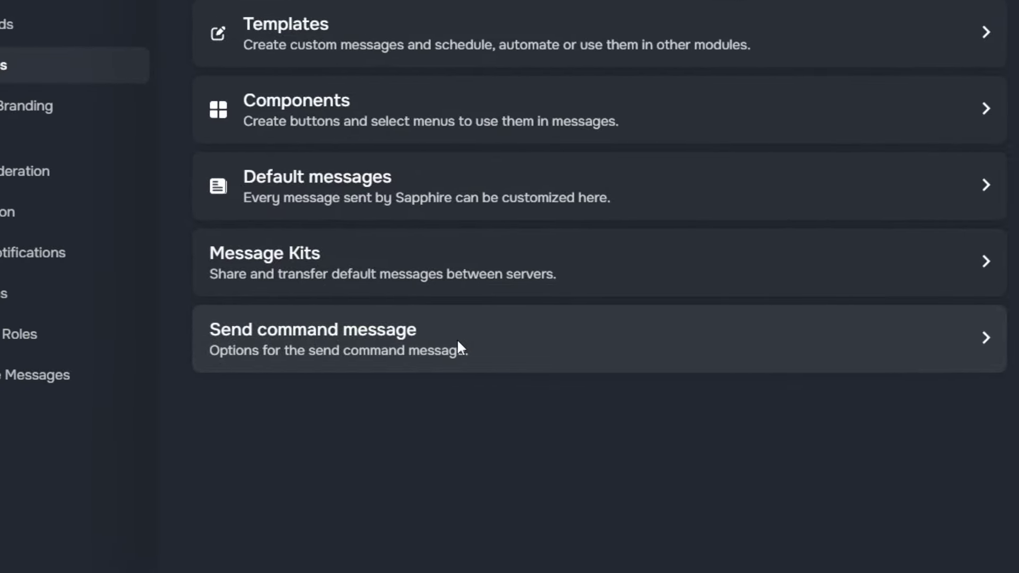
Step: Turn on the webhook for the send message command and set its username to "Mastery Bot"
click(458, 342)
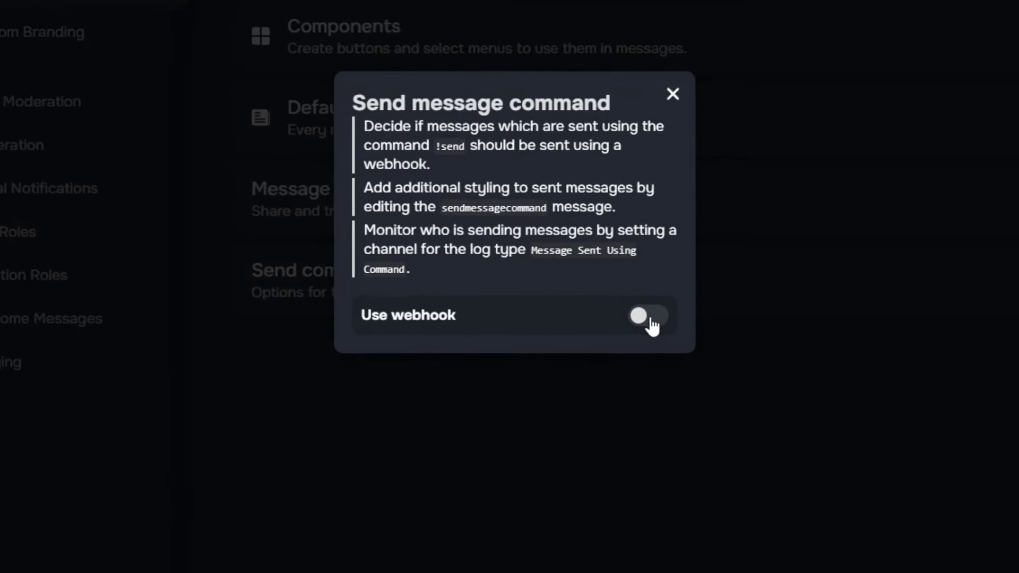
click(639, 370)
click(523, 315)
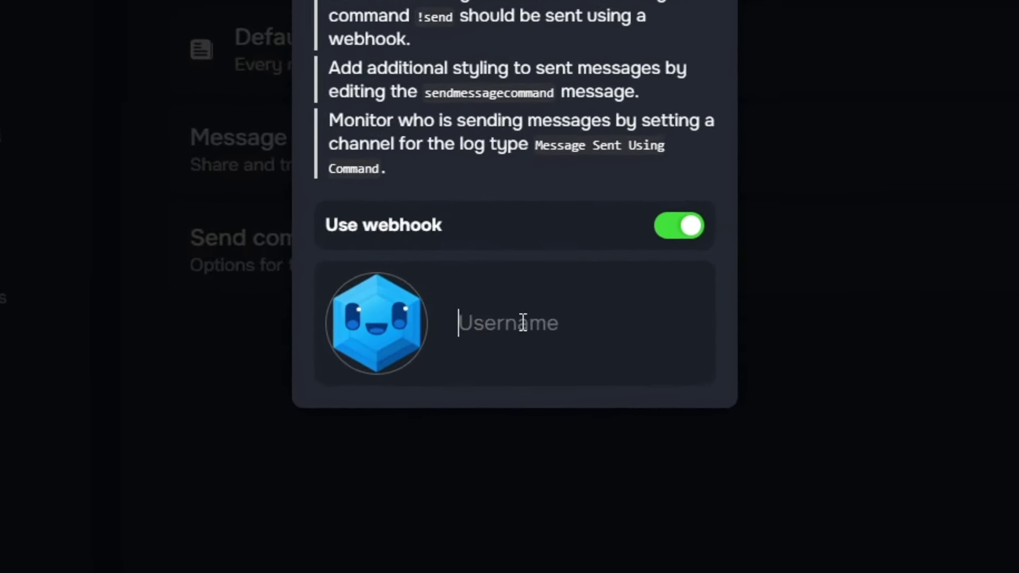
text(Mastery Bot)
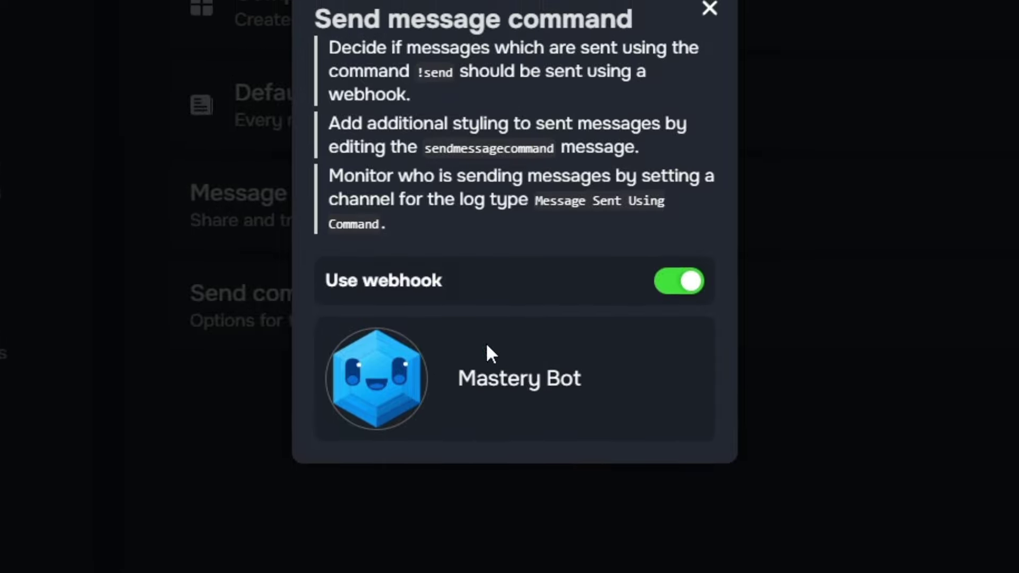
Step: Paste the copied image URL as the webhook's avatar and close the avatar dialog
click(377, 378)
click(475, 321)
key(ctrl+v)
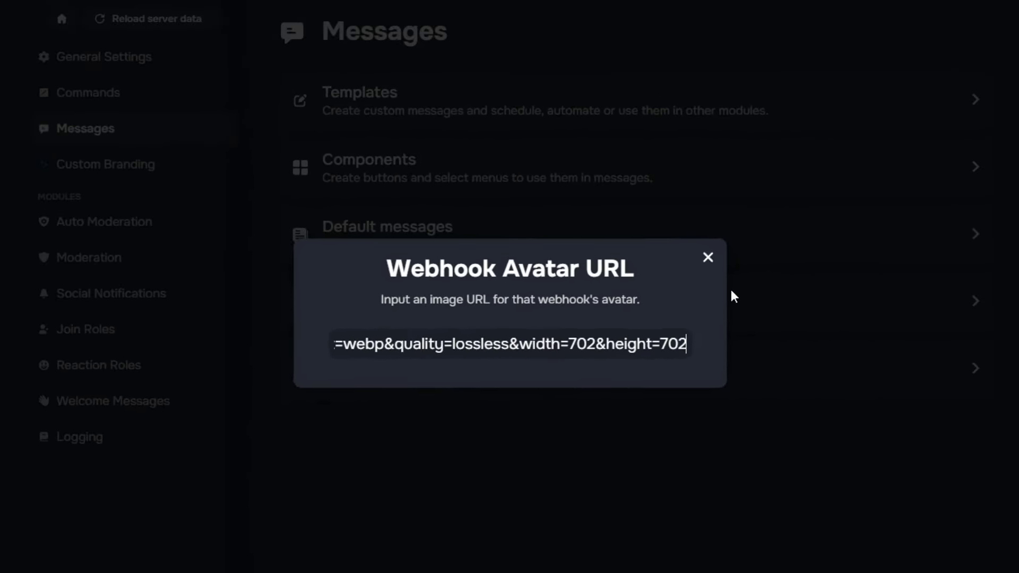
click(709, 257)
Step: Search the default messages for "send" and open the Send Message Command message for editing
click(508, 246)
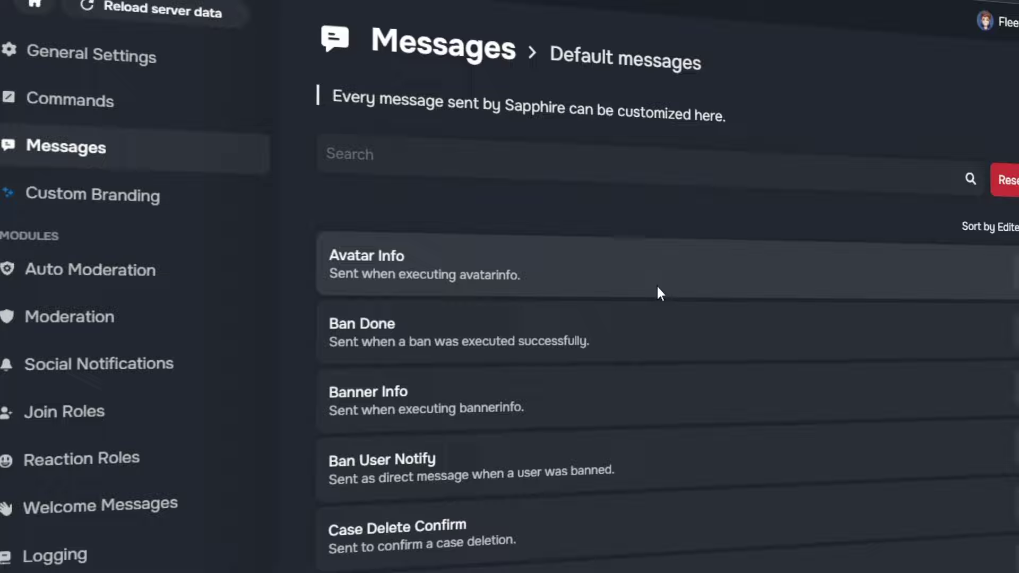
click(639, 168)
text(send)
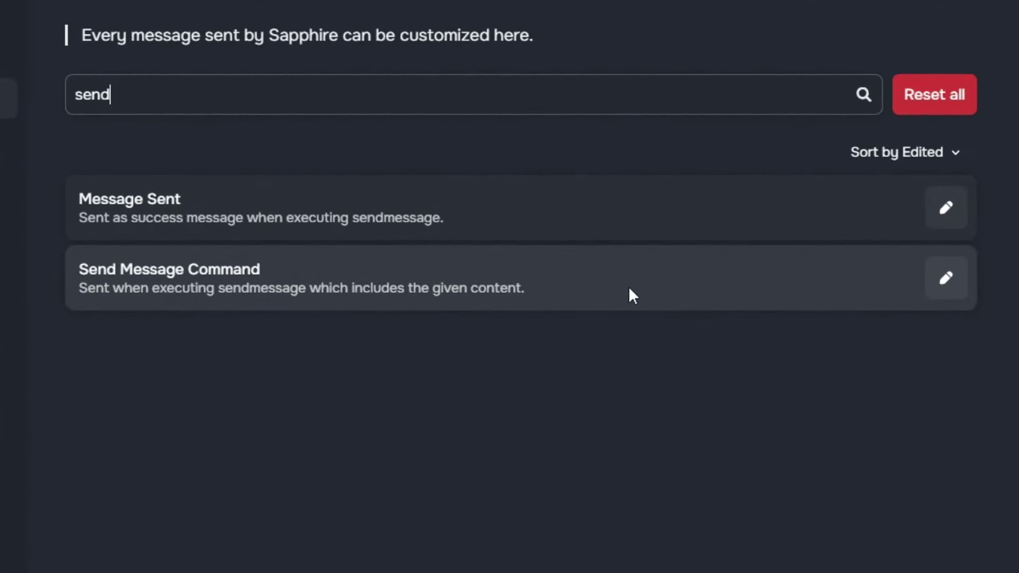
click(945, 277)
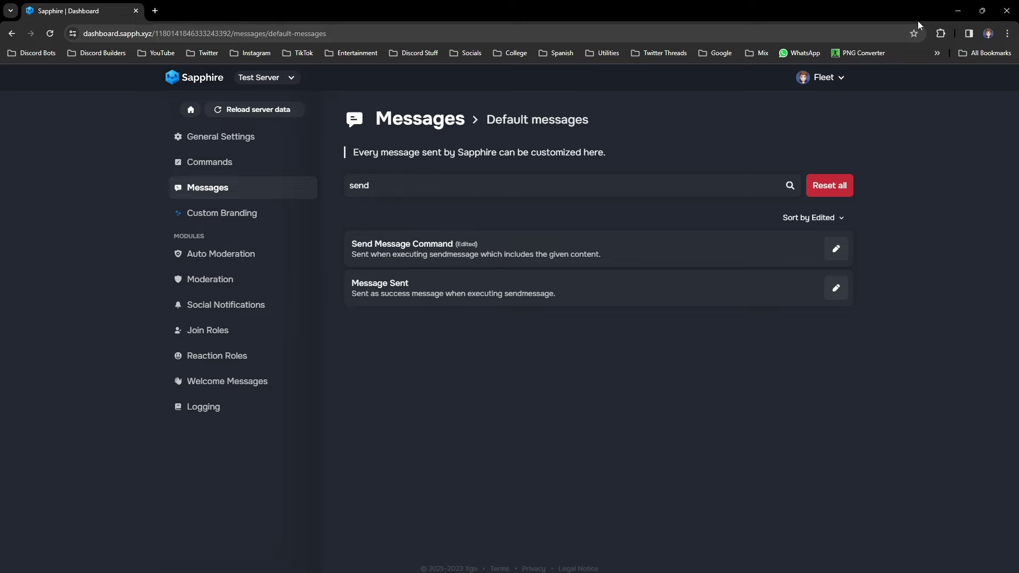
Step: Switch to Discord and send the command "s!send 1" in the information channel
click(958, 10)
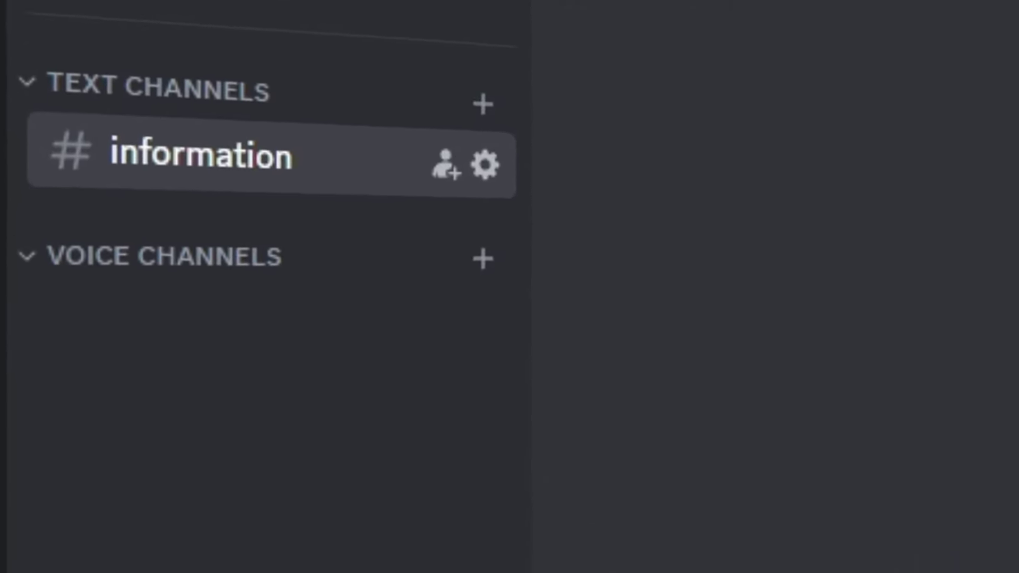
text(s!send 1)
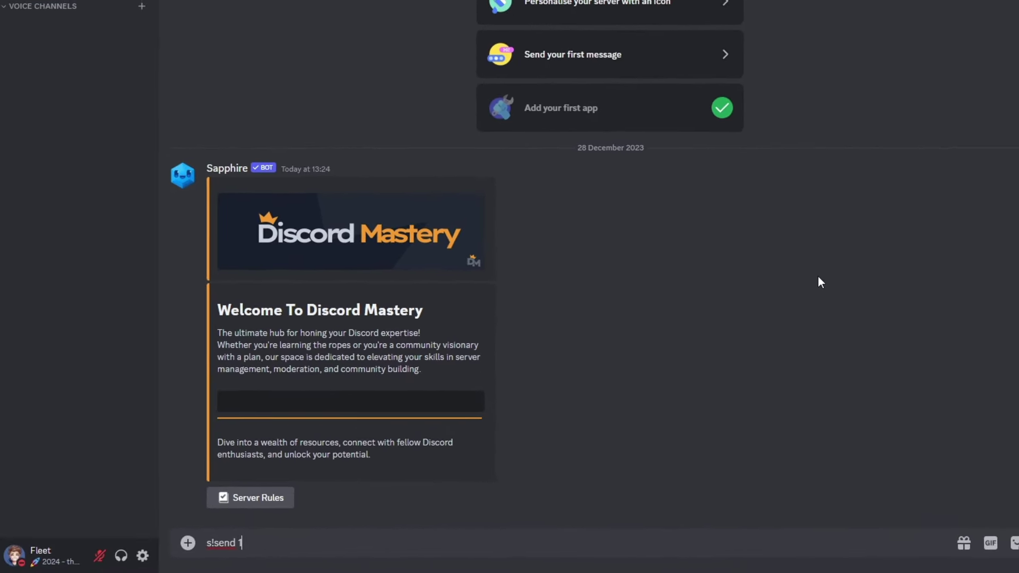
key(Return)
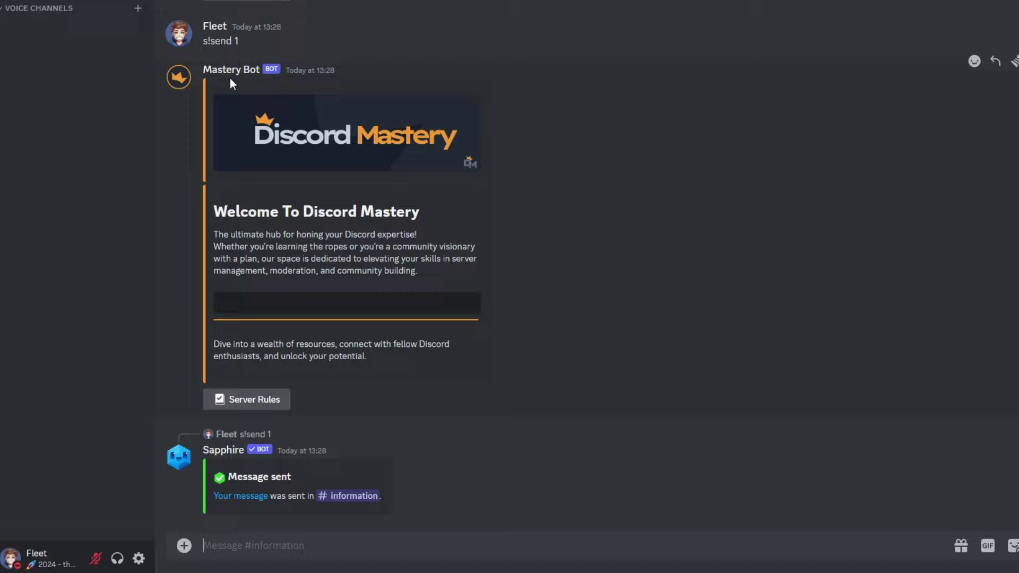
Step: Delete Sapphire's Message sent confirmation and the s!send 1 command message from the information channel
right_click(474, 463)
click(538, 510)
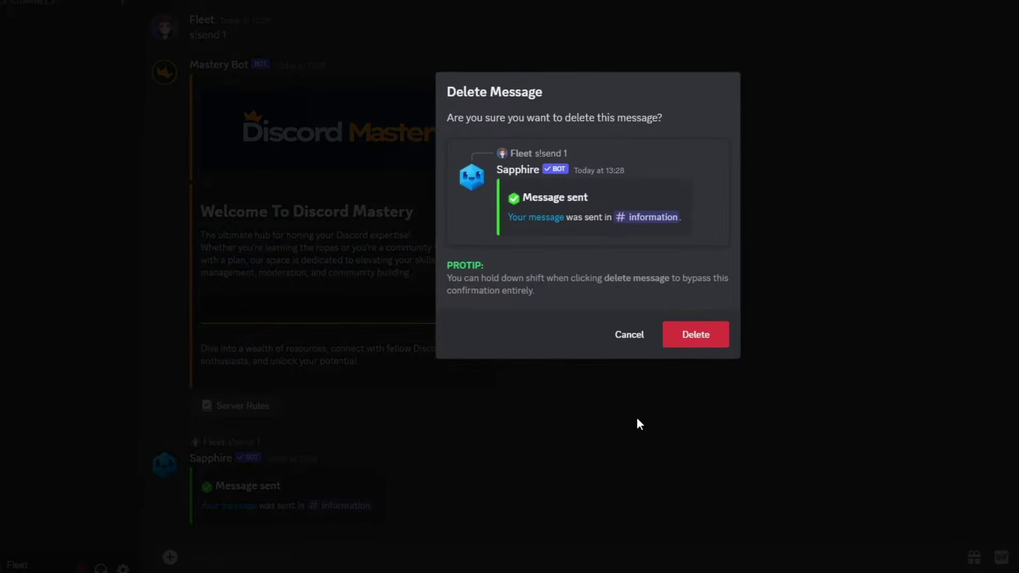
click(693, 347)
right_click(318, 125)
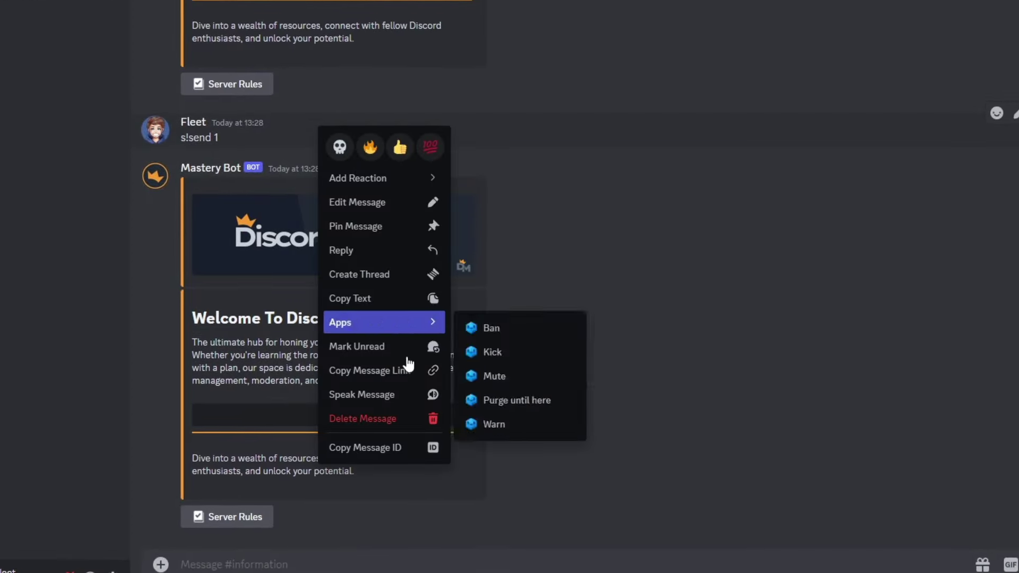
click(408, 422)
click(706, 308)
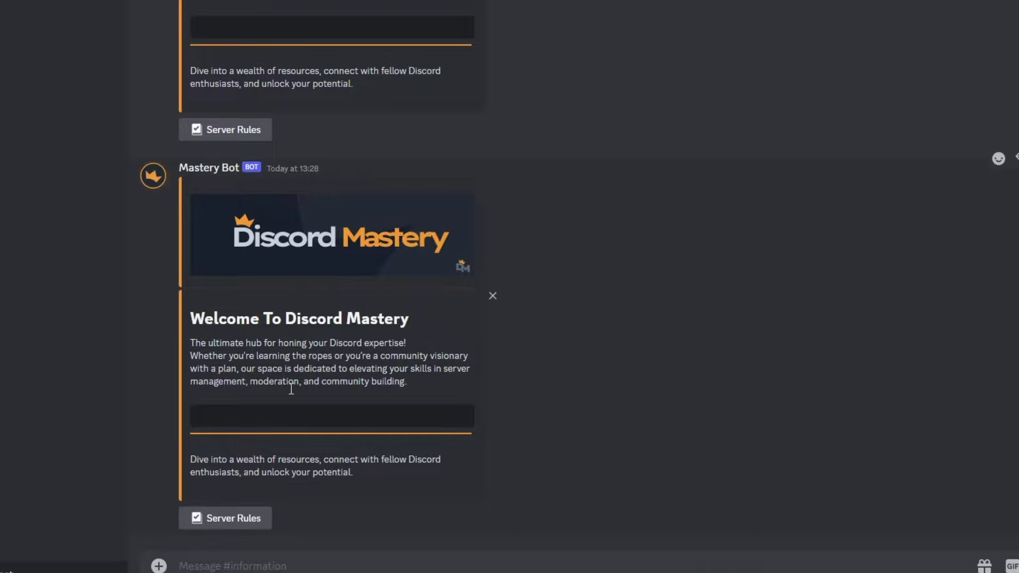
Step: Delete the older Sapphire welcome message above the Mastery Bot one
right_click(545, 101)
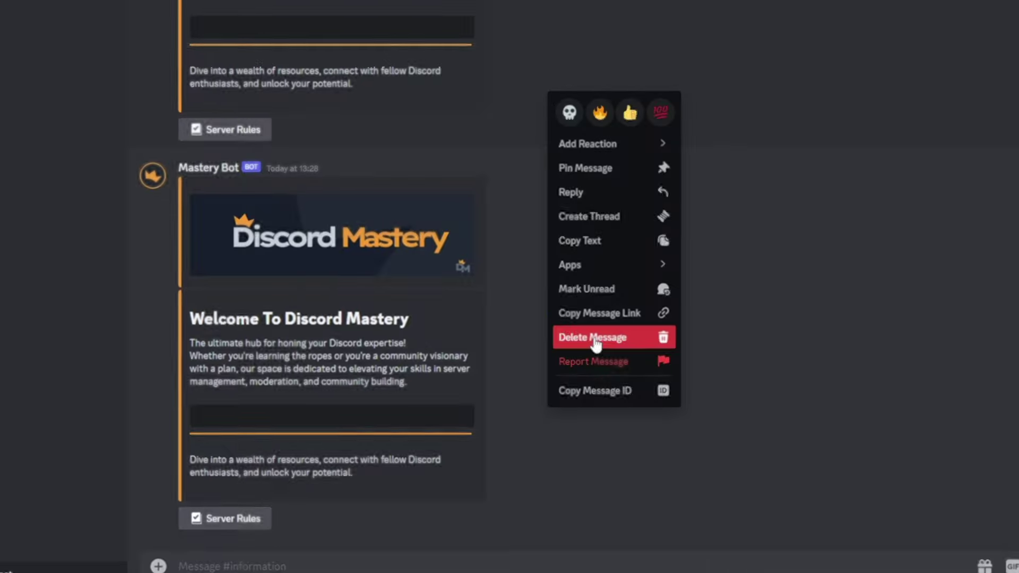